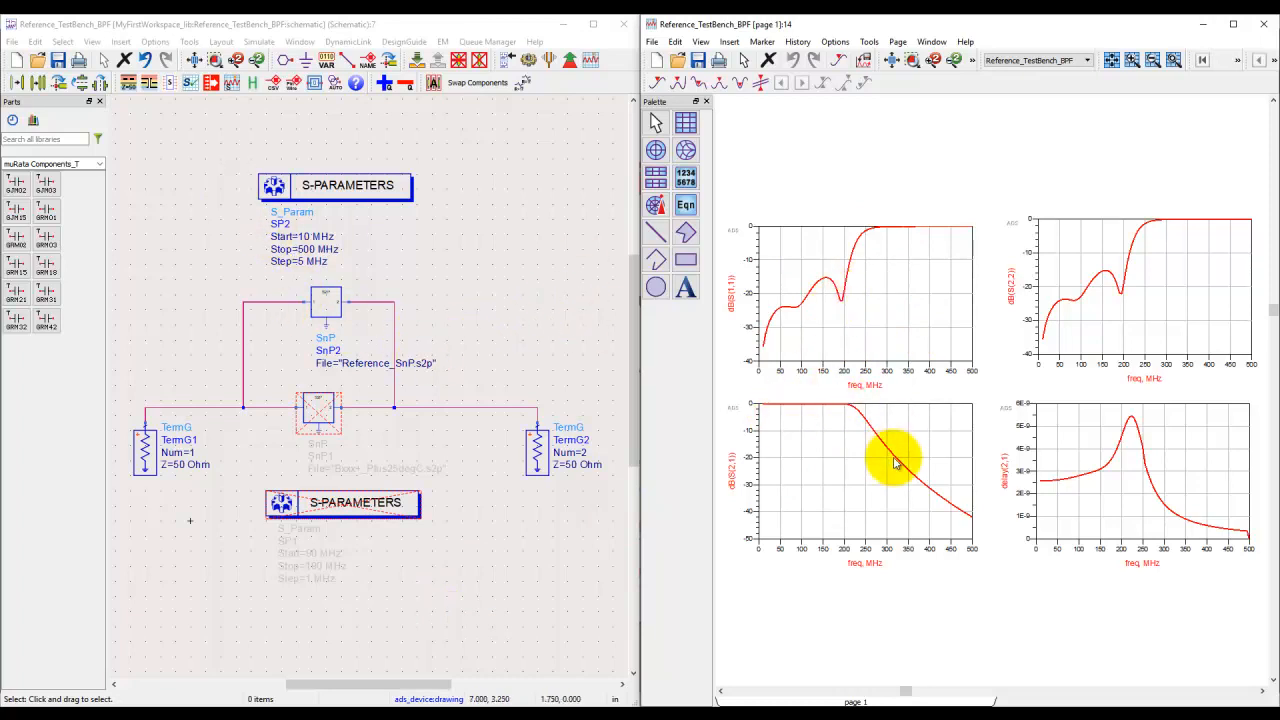
Step: Switch the test bench from SnP2 and SP2 to the deactivated SnP1 and SP1, and run the S-parameter simulation
drag(225, 145, 528, 349)
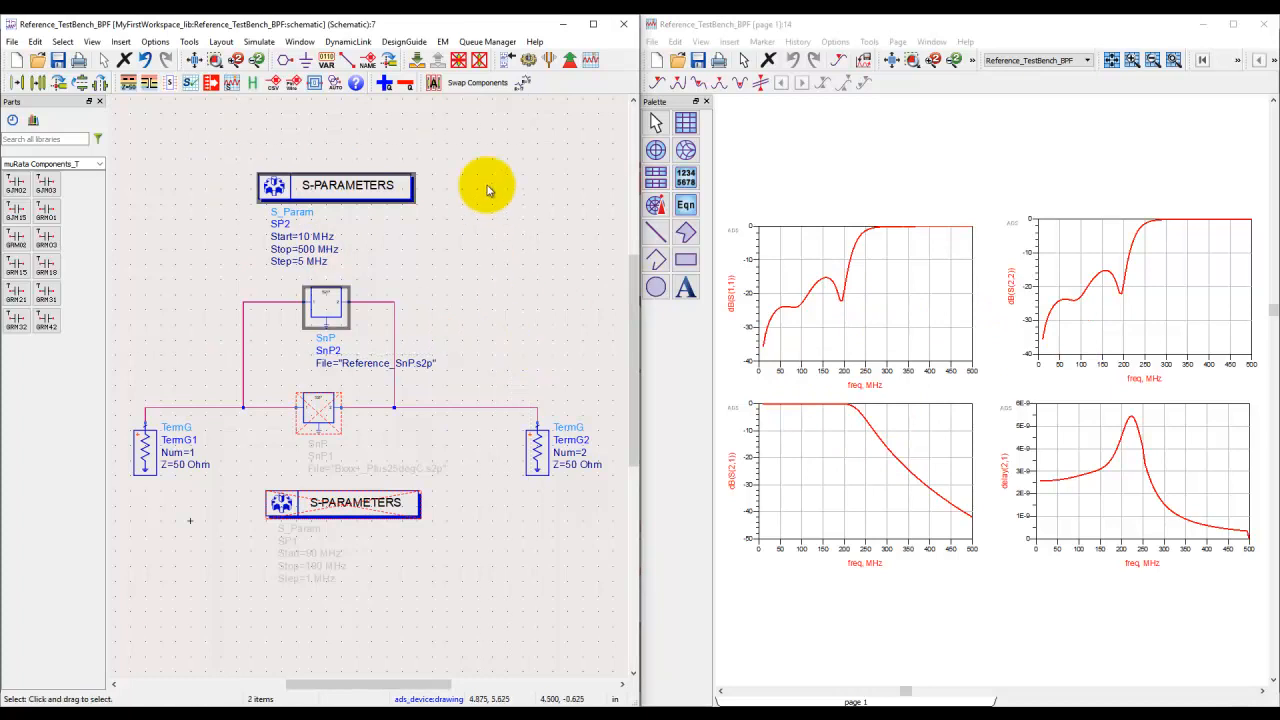
click(480, 62)
click(447, 612)
click(212, 367)
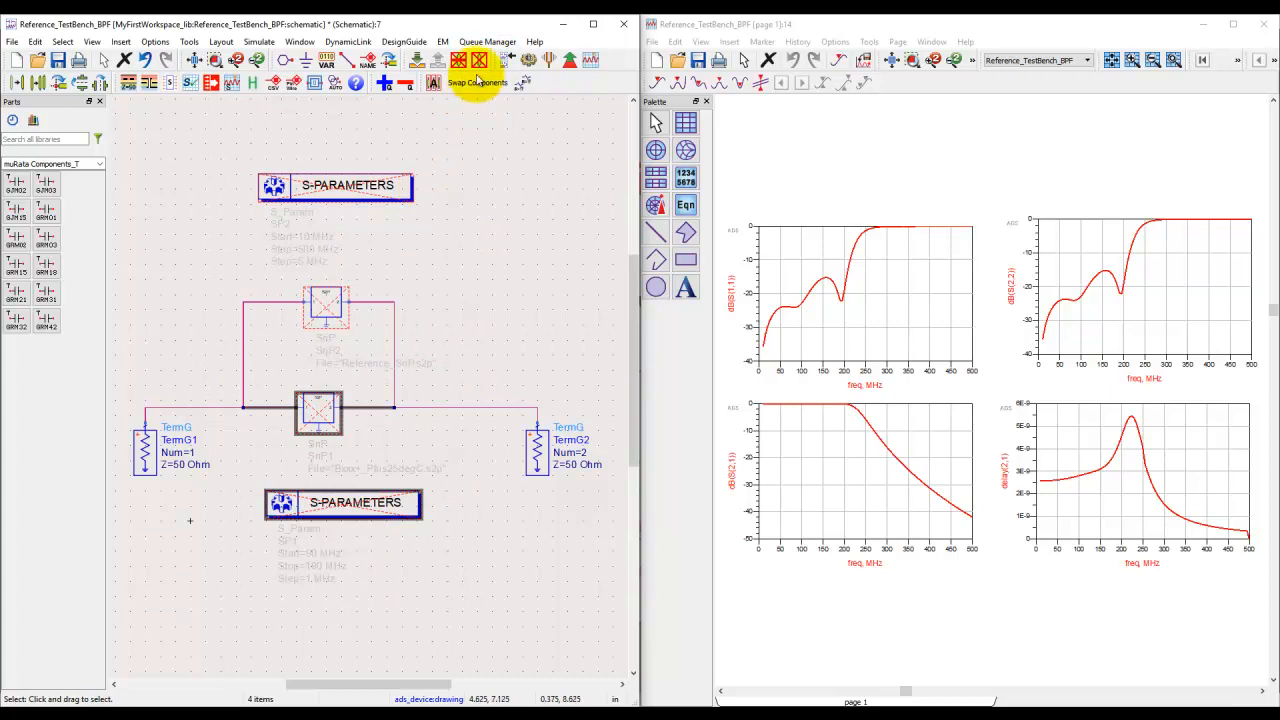
click(490, 178)
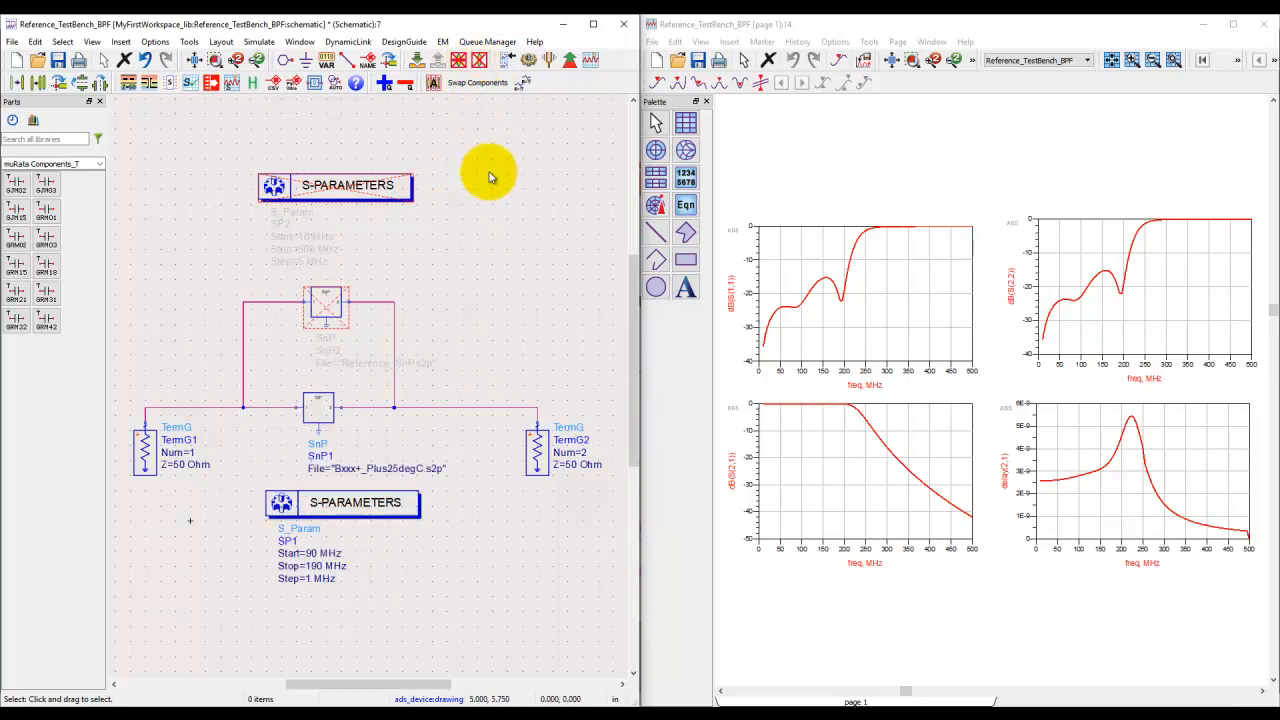
click(526, 61)
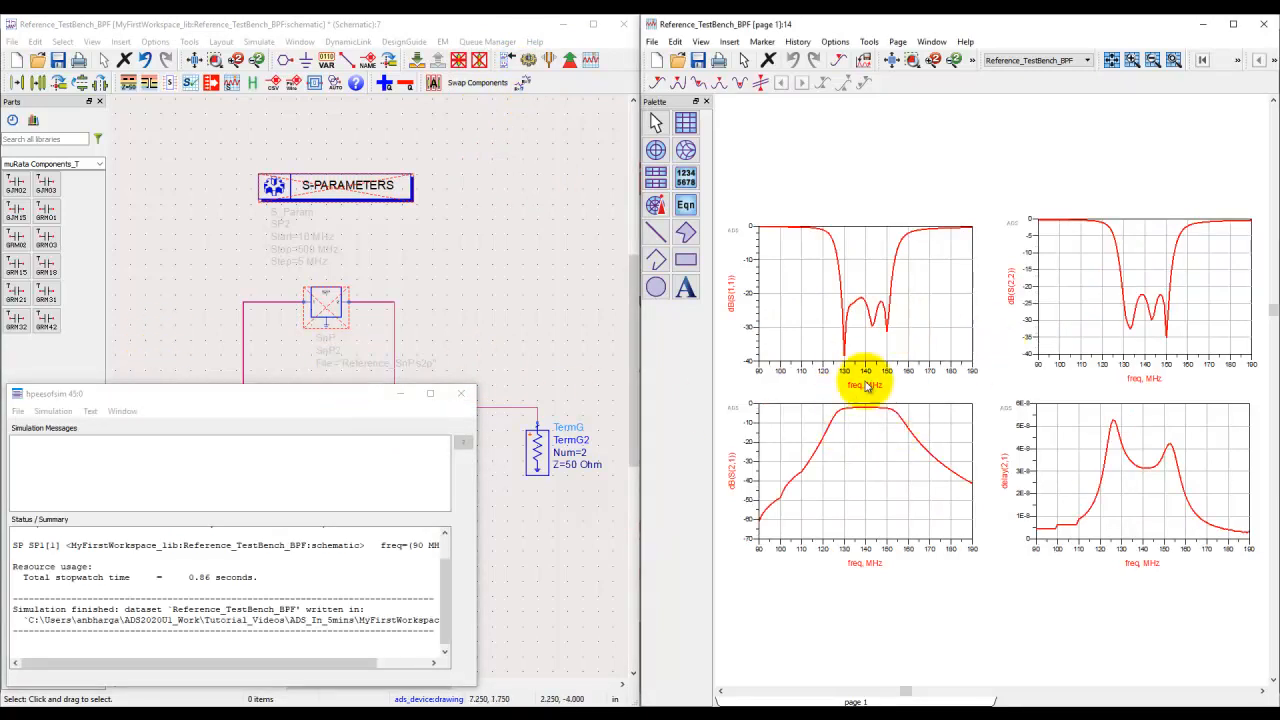
click(459, 398)
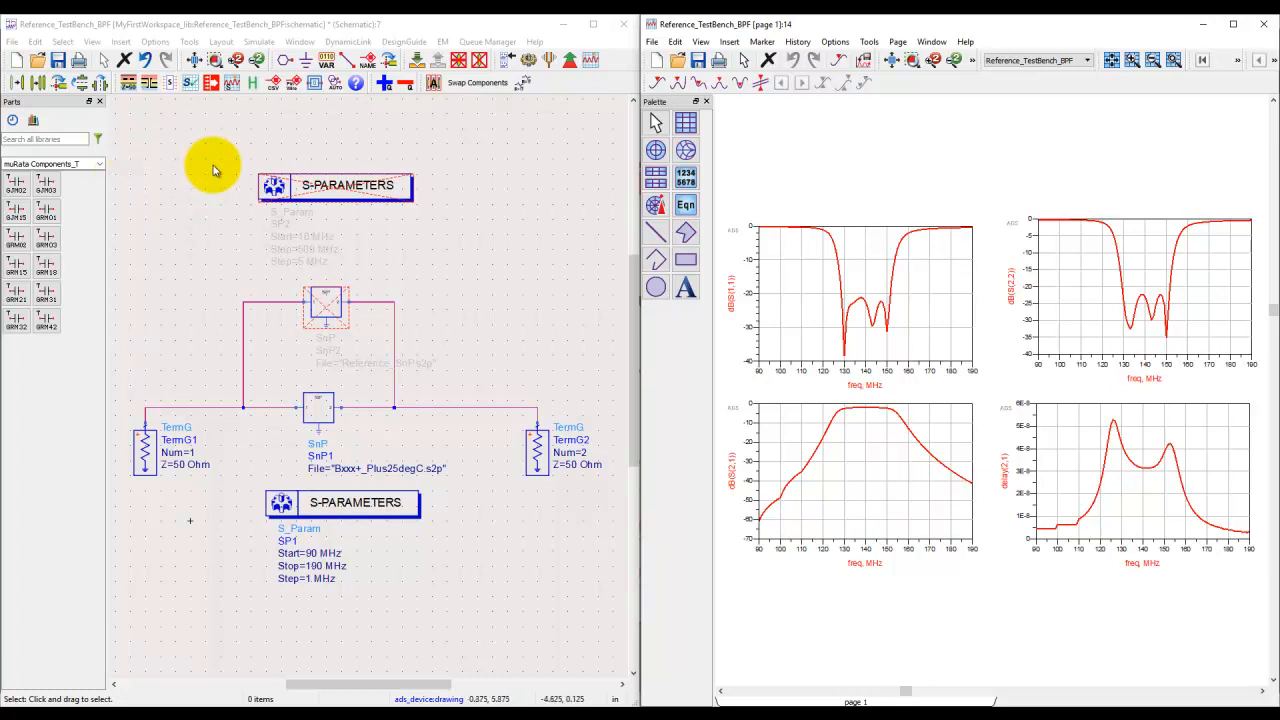
Step: Create a new schematic cell named cell_1 and maximize its window
click(16, 62)
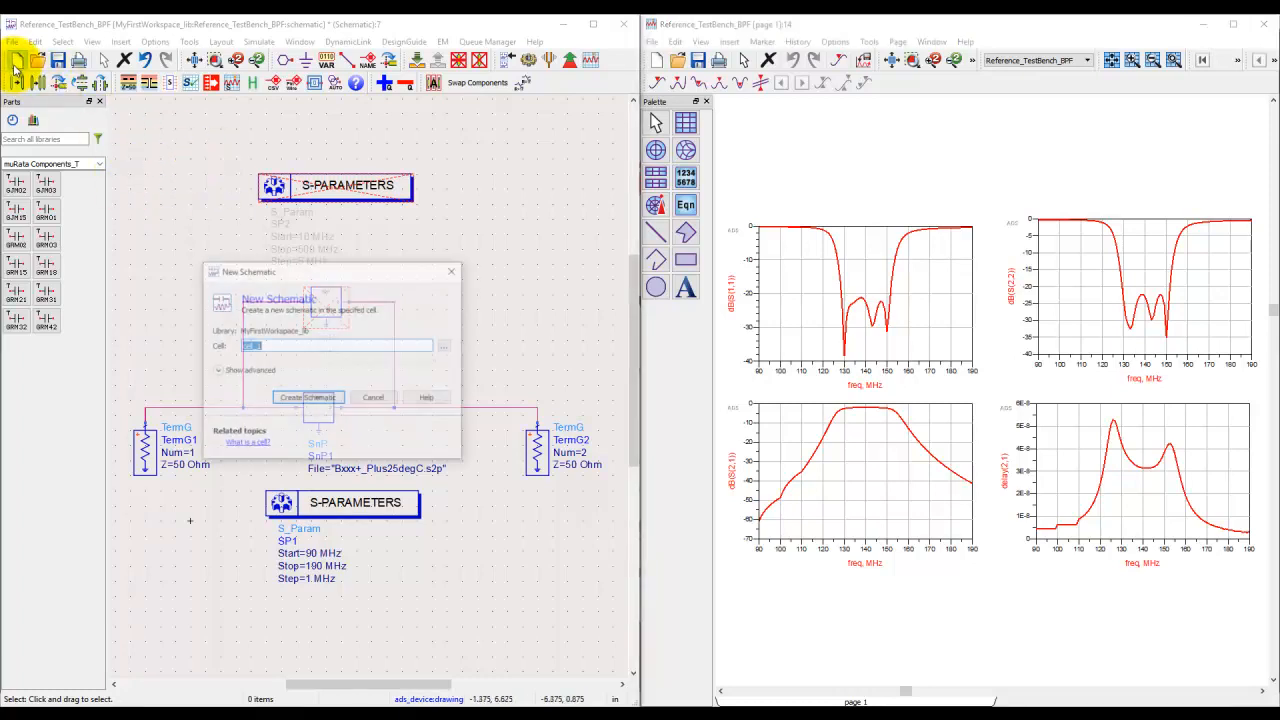
click(297, 399)
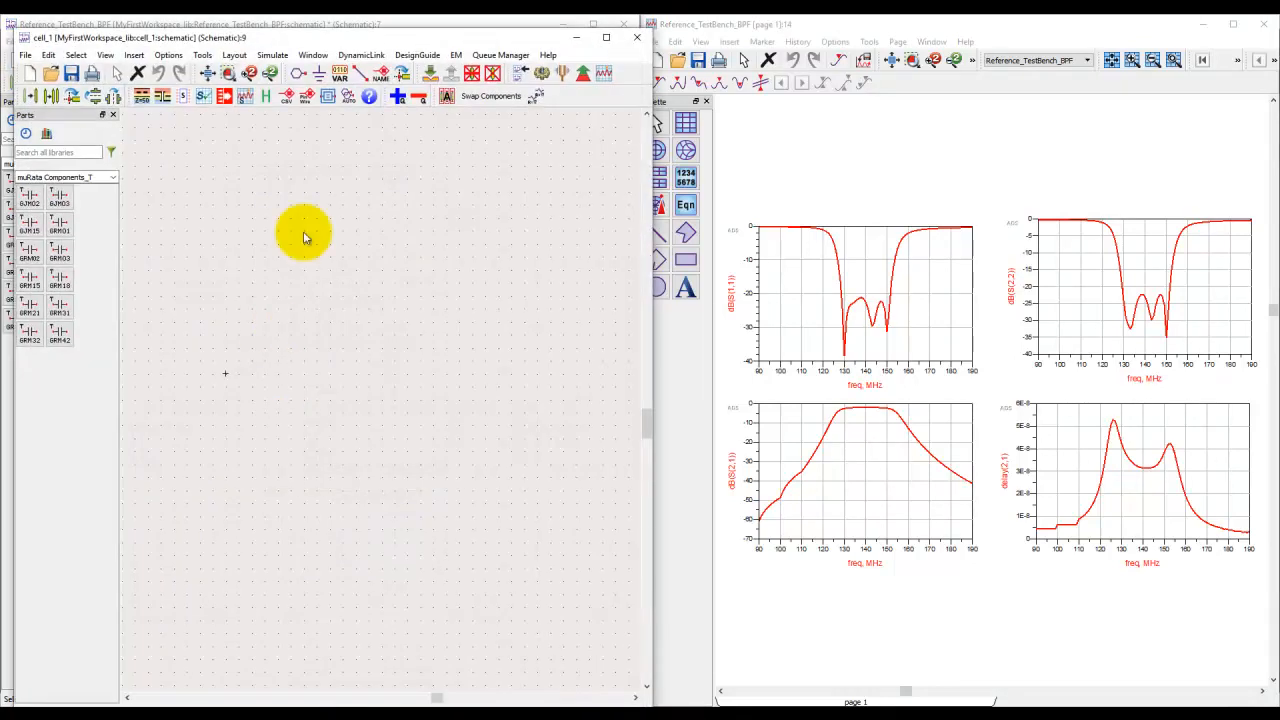
double_click(424, 40)
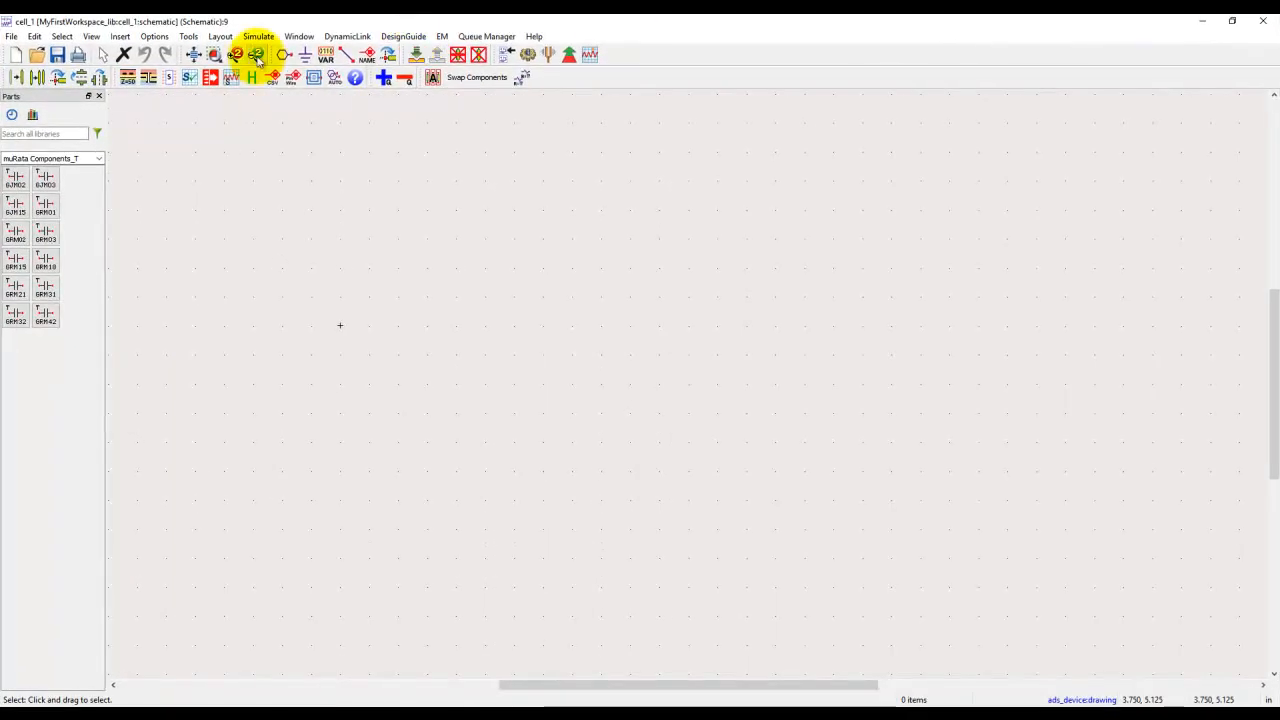
Step: Insert the user template RF_LPF_RevEngg and place it in the empty schematic
click(120, 36)
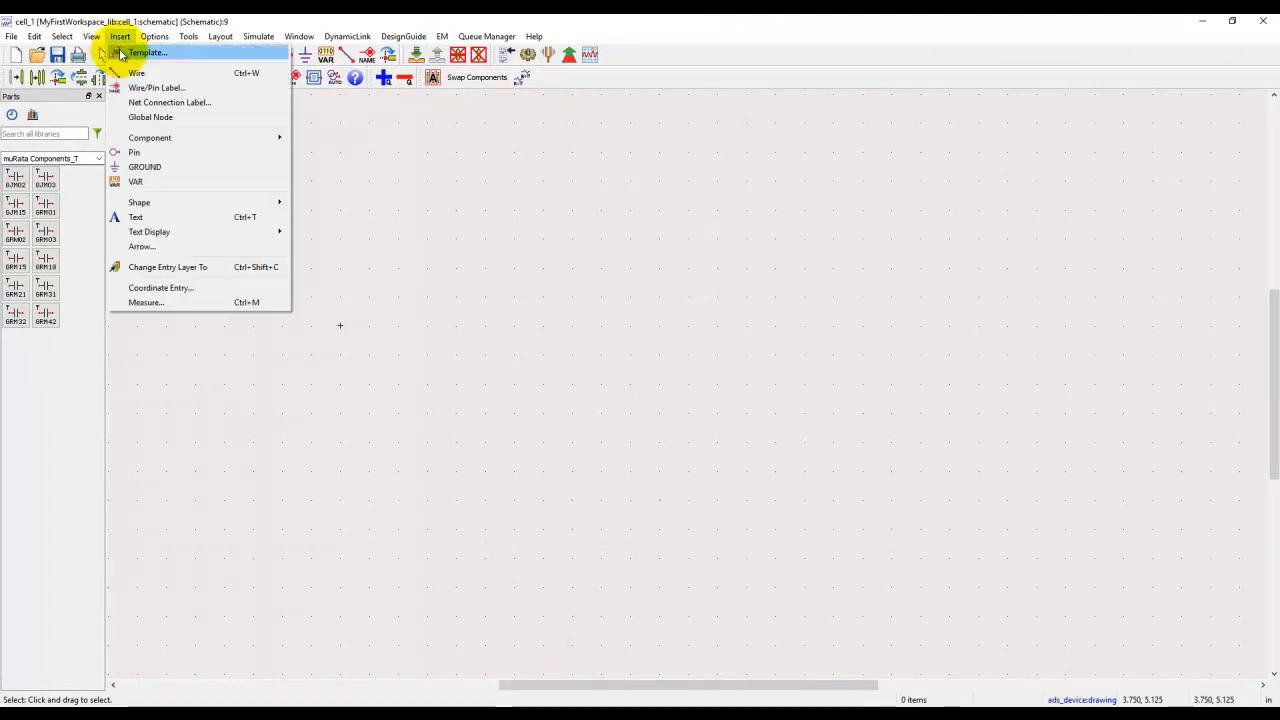
click(118, 48)
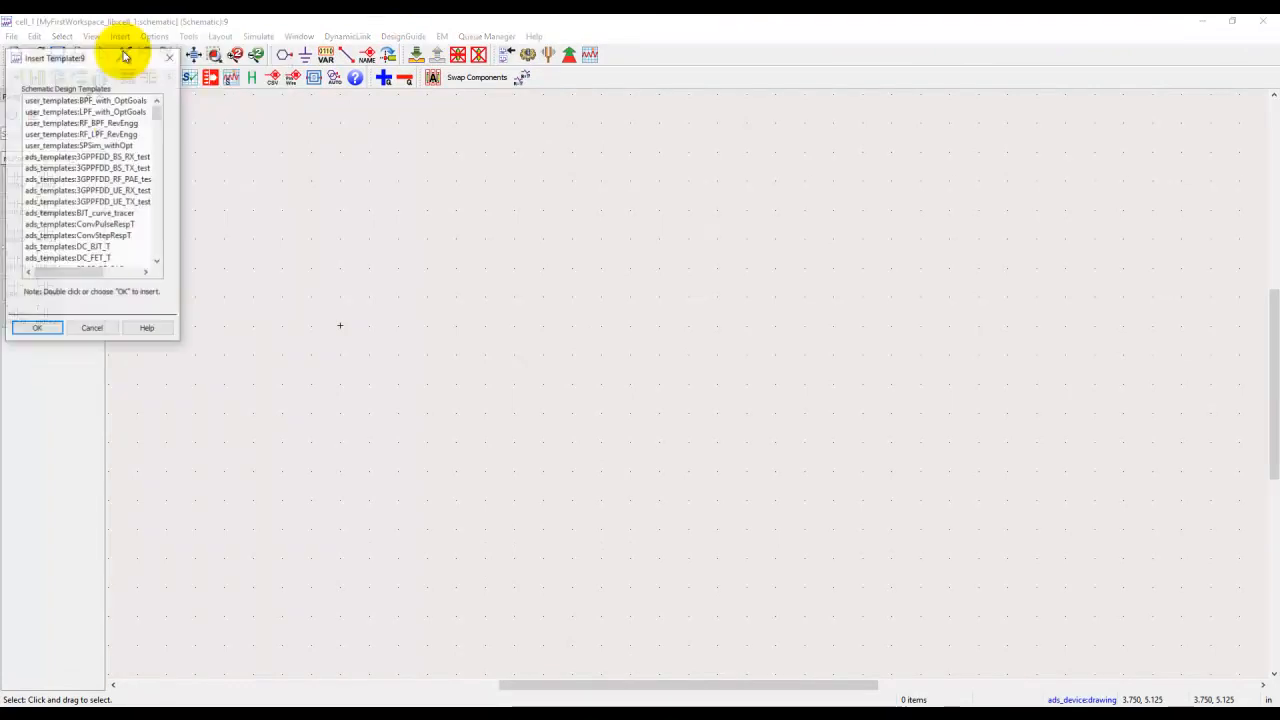
click(100, 133)
click(37, 329)
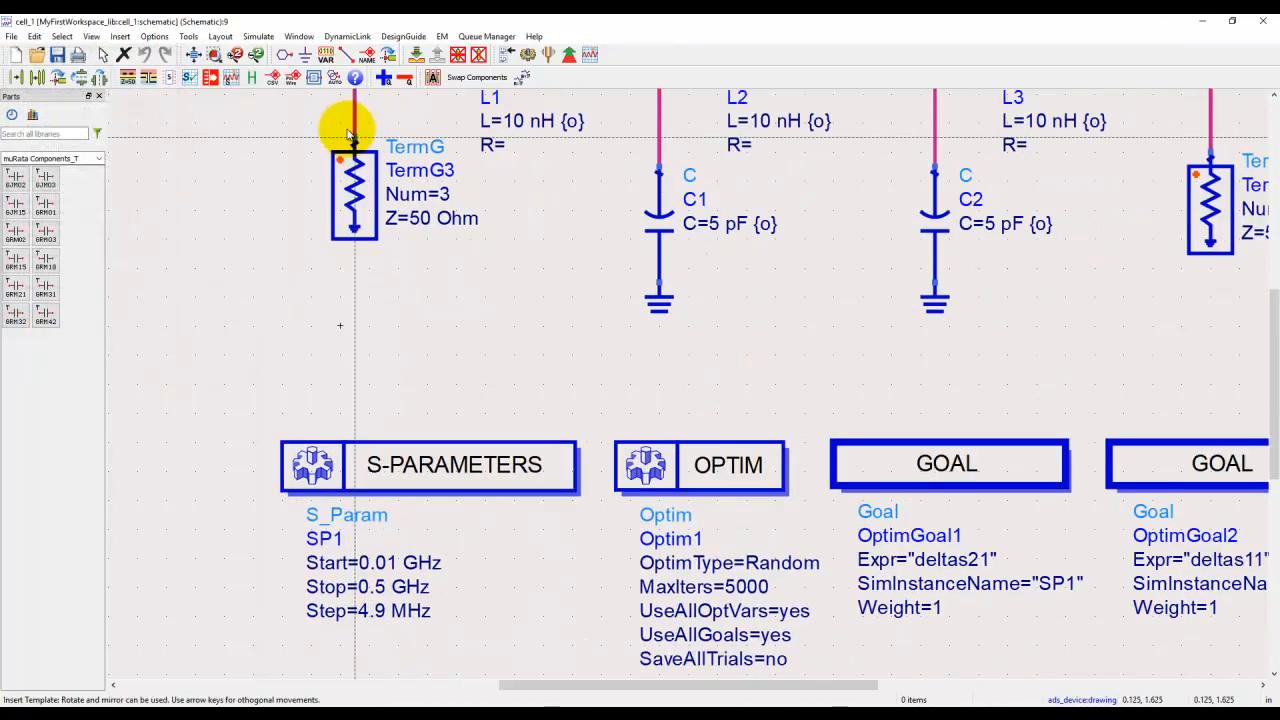
click(194, 54)
click(531, 166)
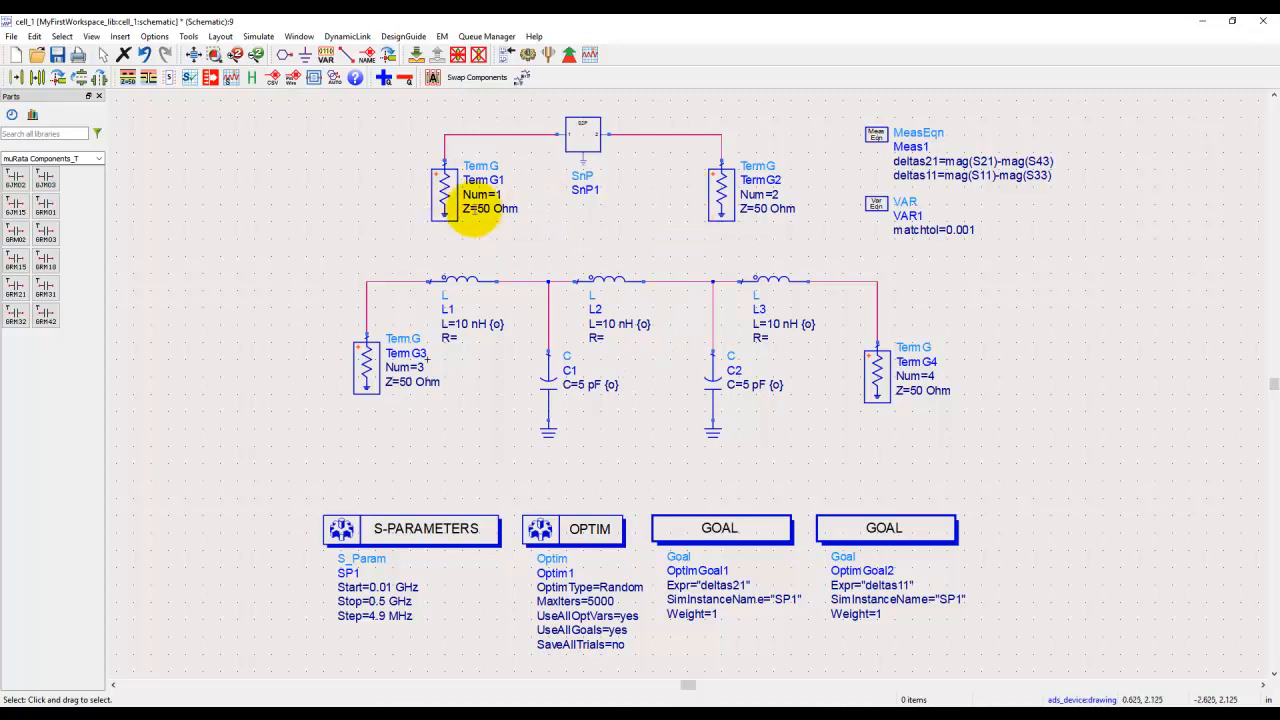
click(445, 200)
click(729, 200)
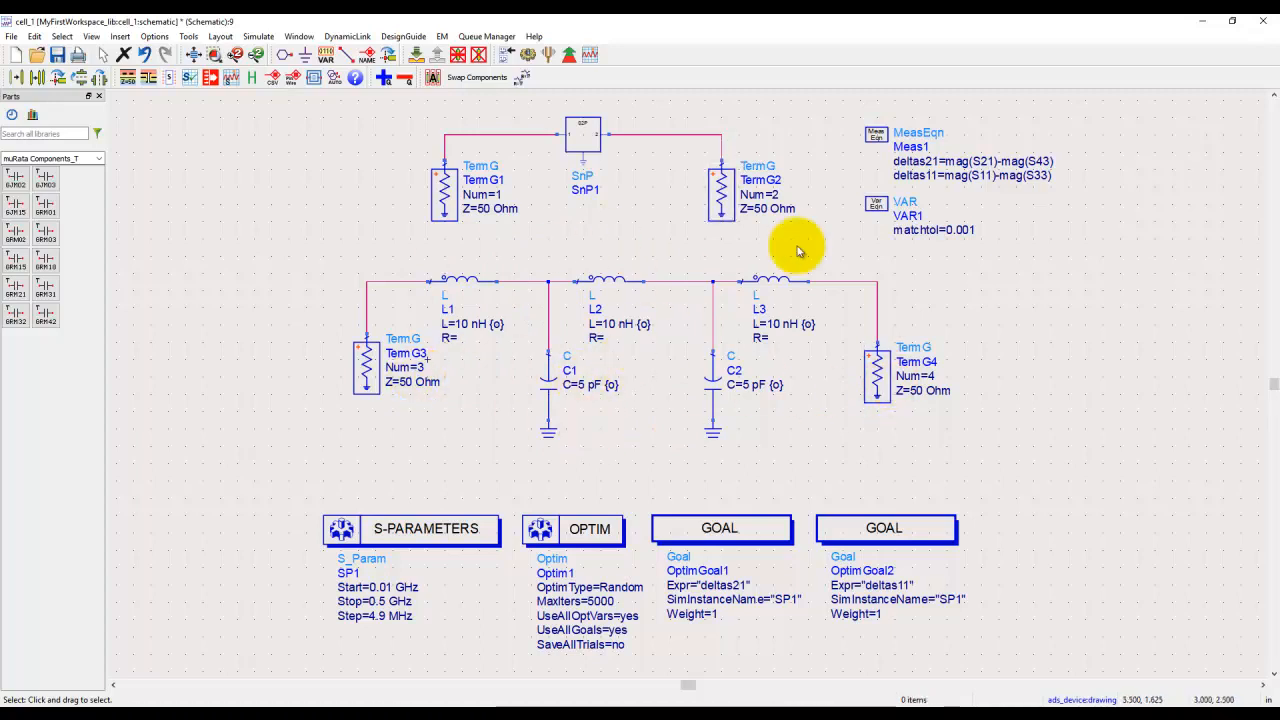
Step: Search the parts library for "meas" and place a MeasEqn component beside the Meas1 equation block
scroll(921, 203, up, 5)
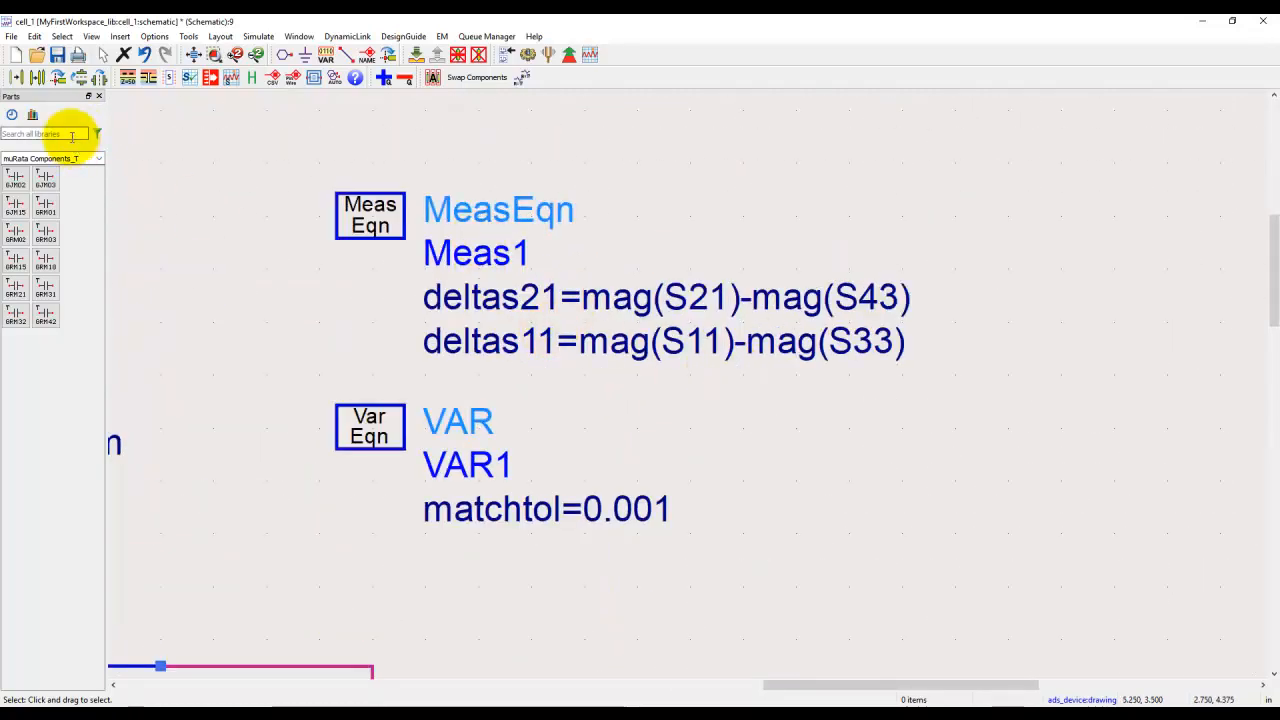
click(71, 134)
text(meas)
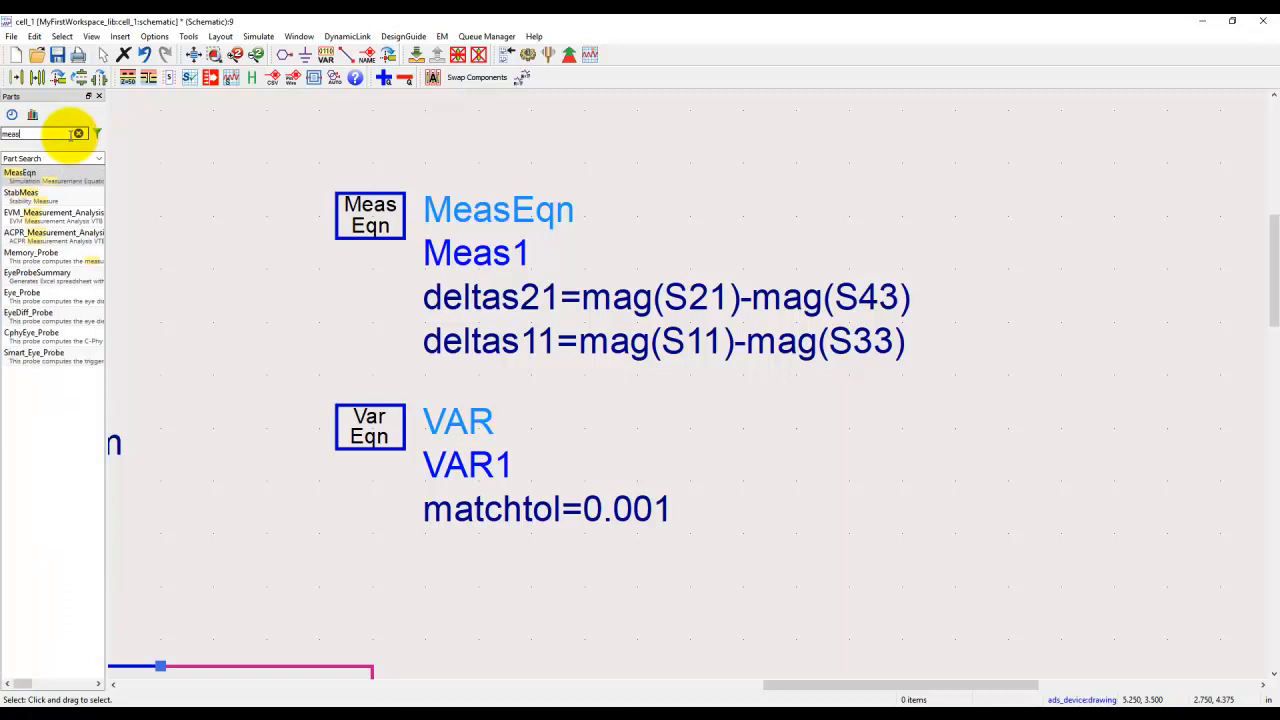
click(43, 181)
click(1006, 210)
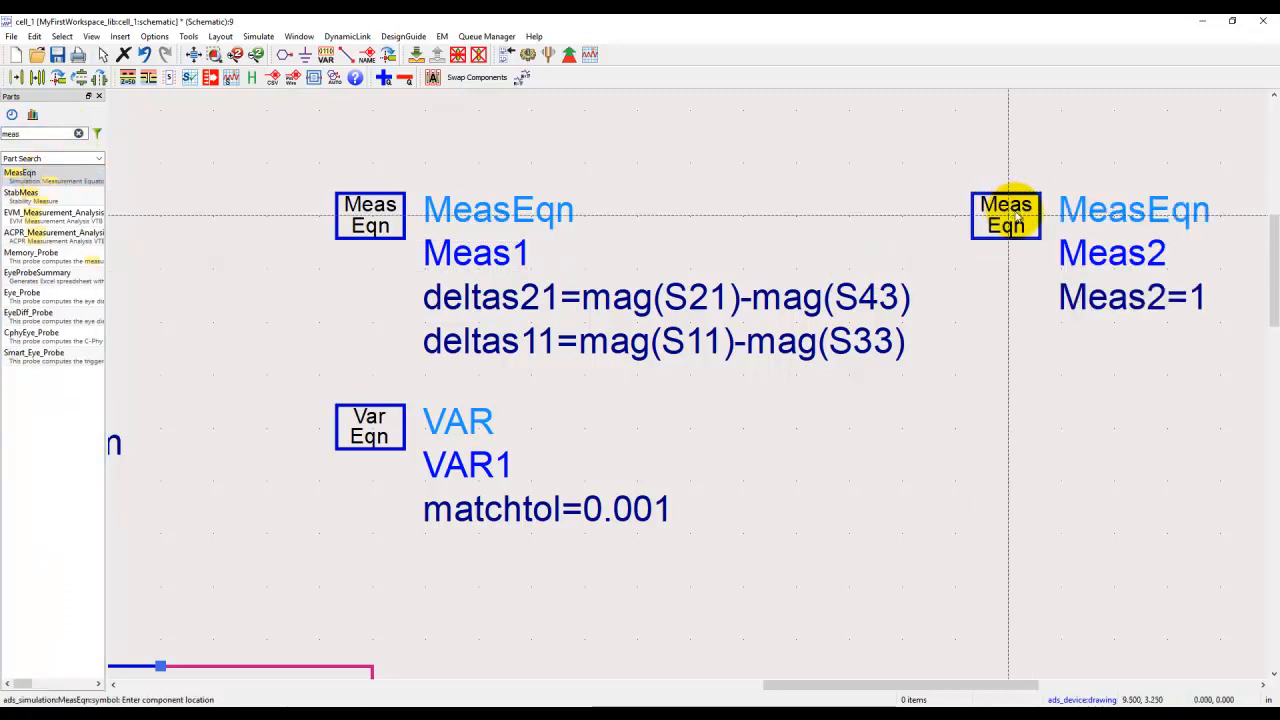
Step: Move the Meas1 equation block slightly upward, farther from the VAR1 block
scroll(1017, 262, down, 3)
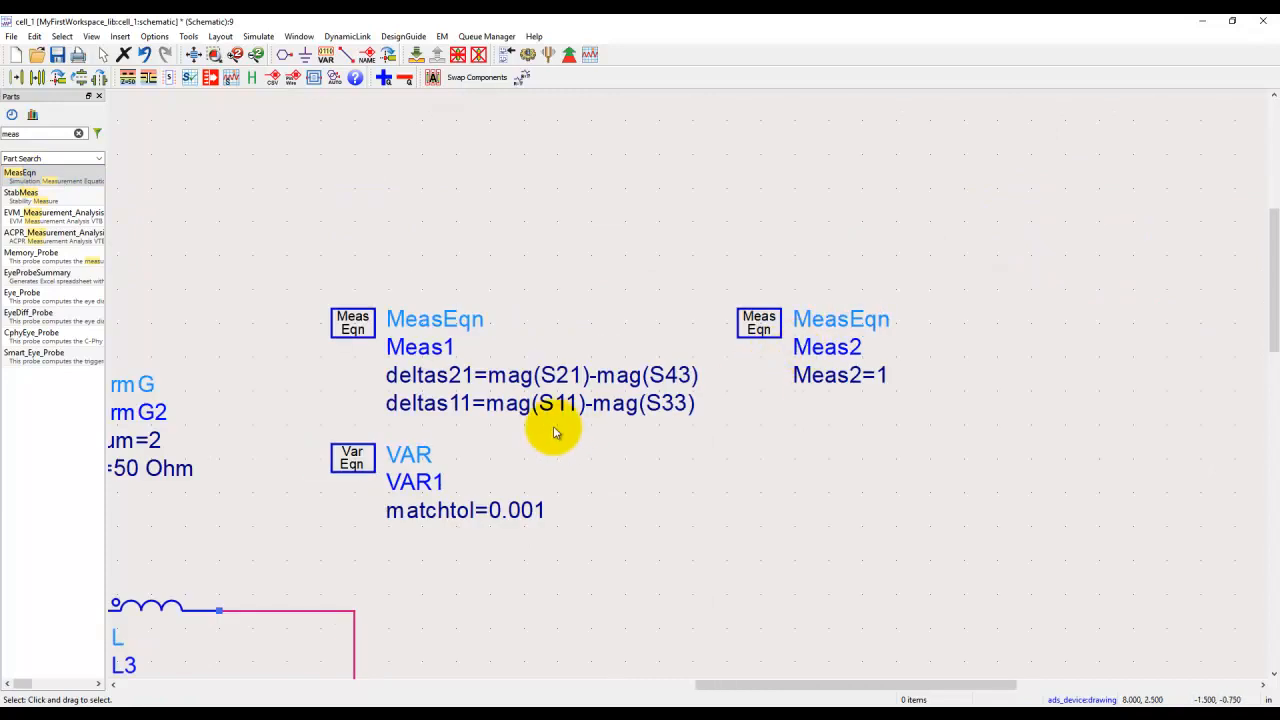
scroll(556, 405, up, 2)
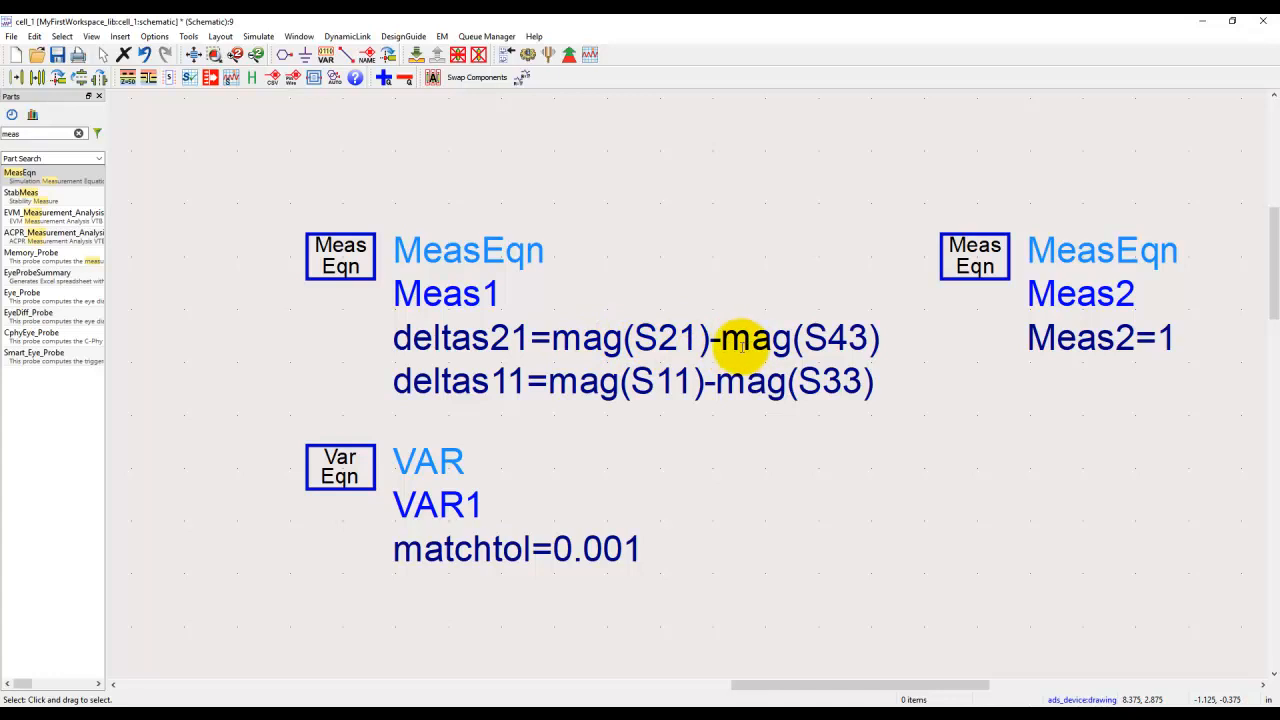
scroll(848, 338, down, 5)
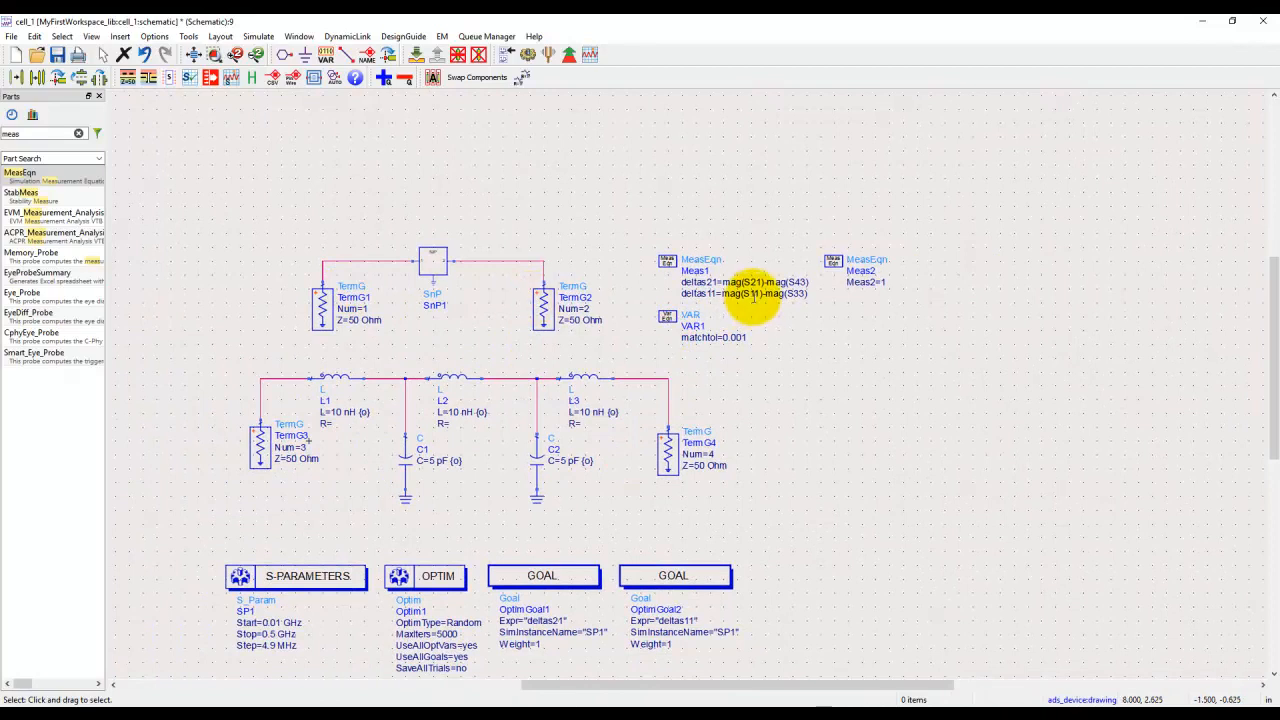
scroll(748, 293, up, 3)
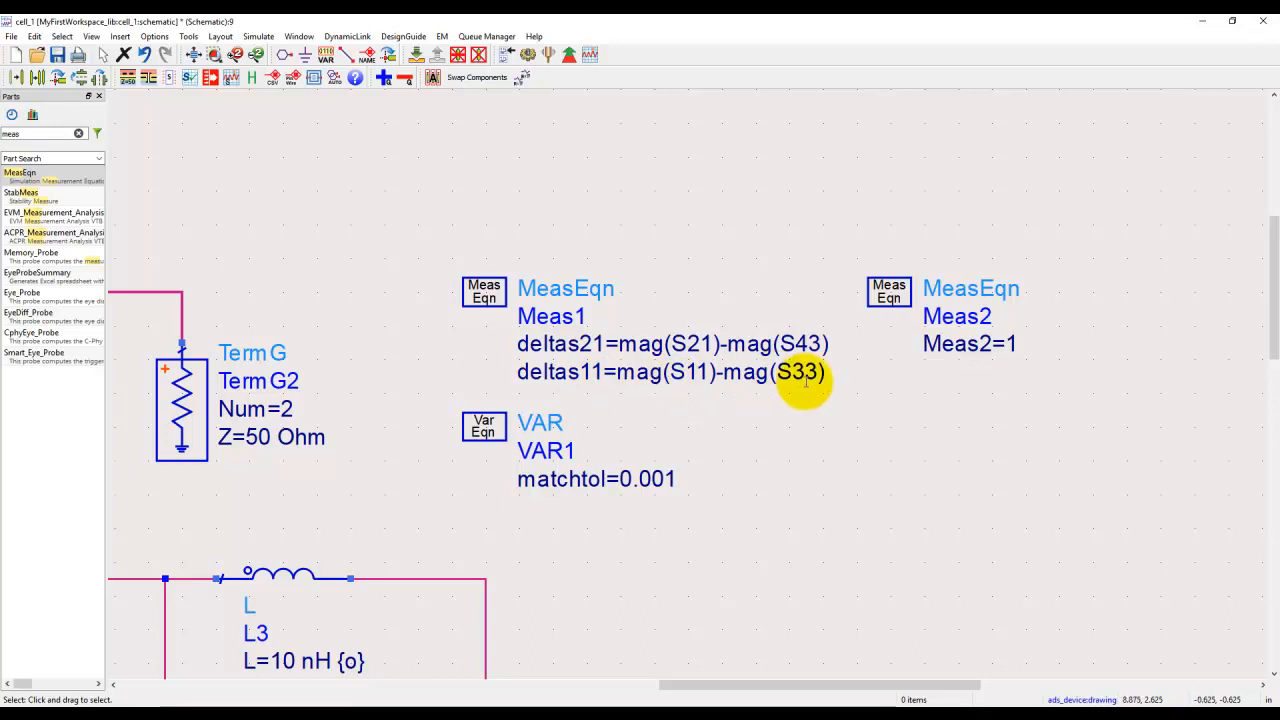
scroll(520, 450, down, 5)
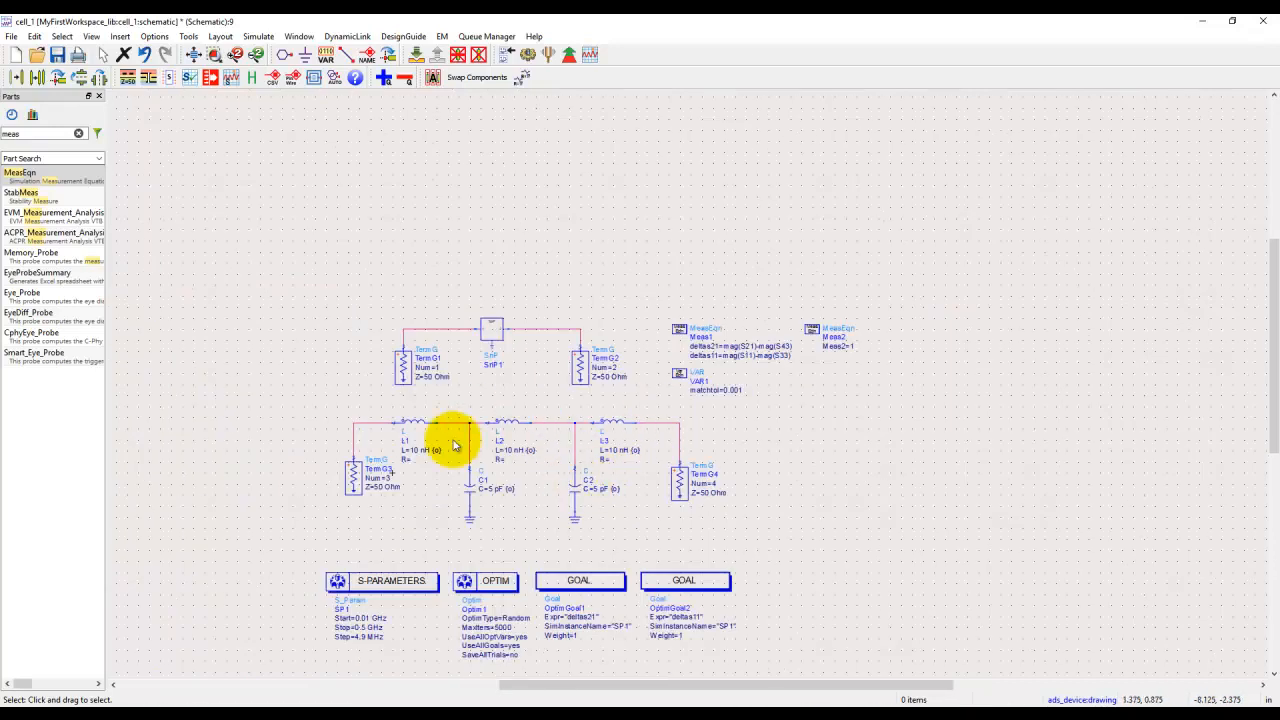
scroll(770, 345, up, 3)
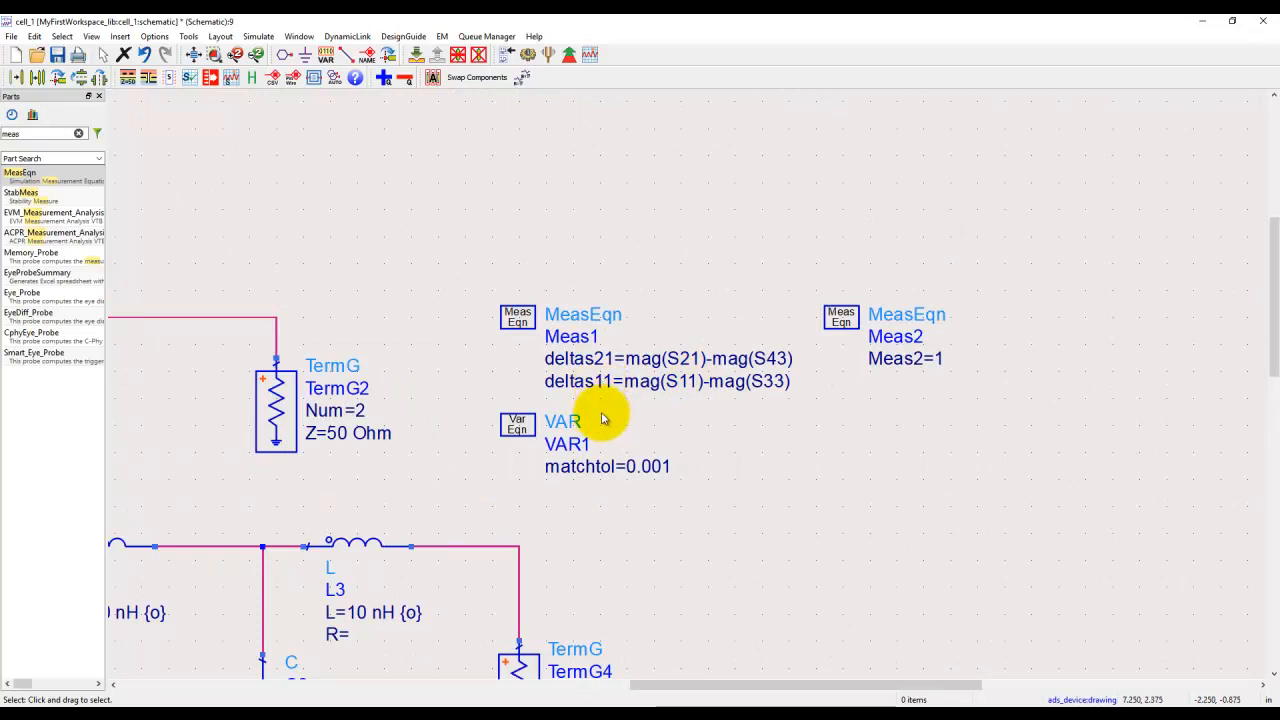
drag(517, 320, 517, 279)
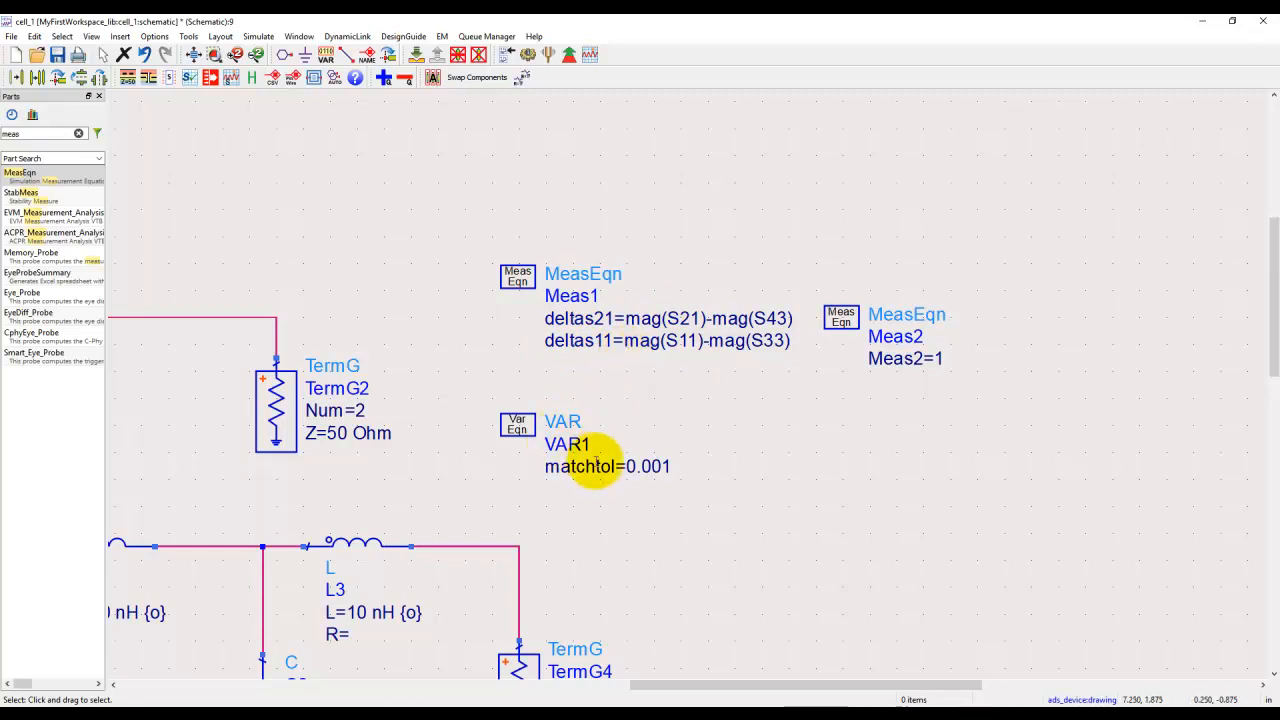
Step: Delete the extra Meas2 equation block beside Meas1
scroll(590, 457, up, 2)
scroll(660, 440, down, 1)
scroll(590, 470, up, 1)
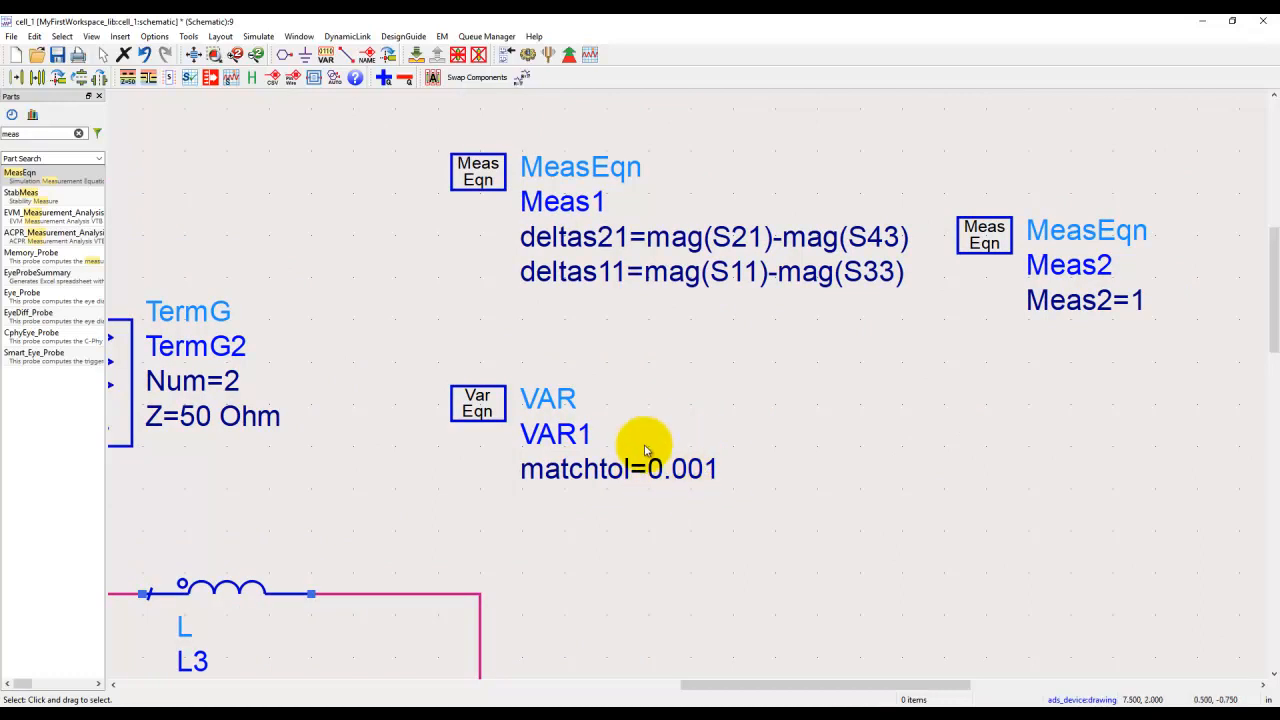
click(995, 240)
key(Delete)
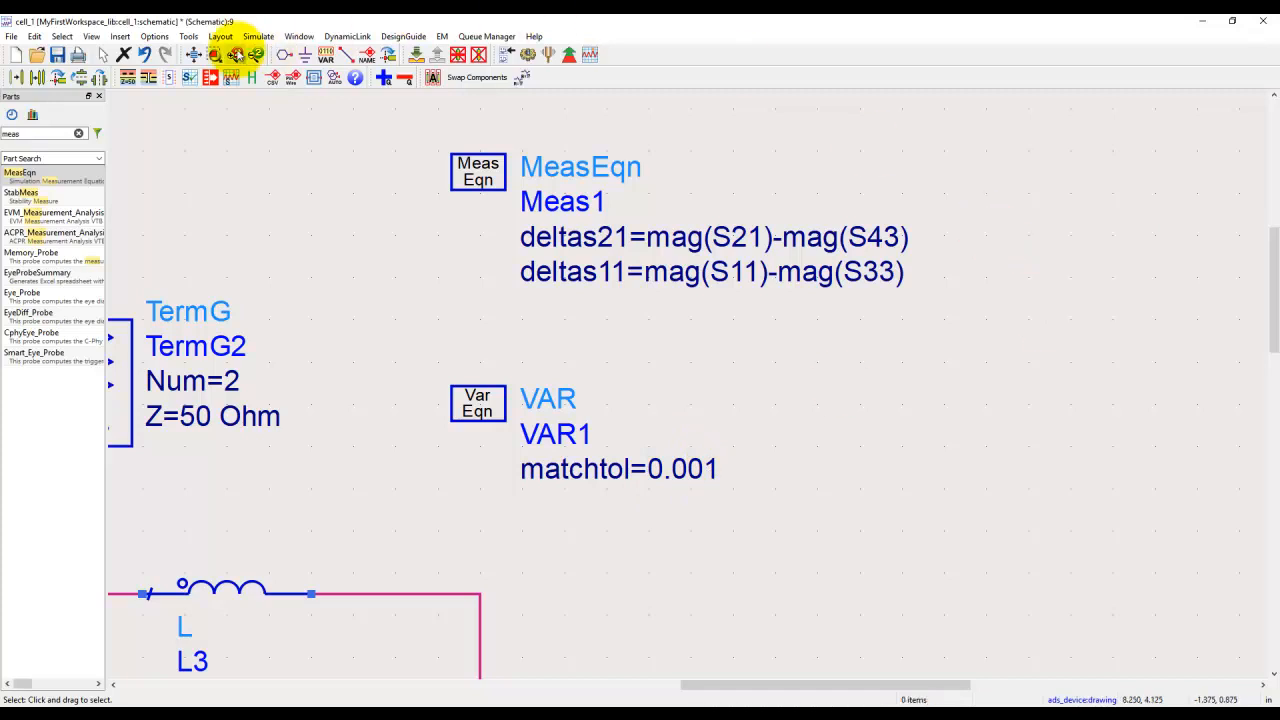
Step: Set the limit line type of OptimGoal1, the deltas21 goal, to Inside and accept the goal settings
click(214, 54)
click(214, 54)
click(526, 508)
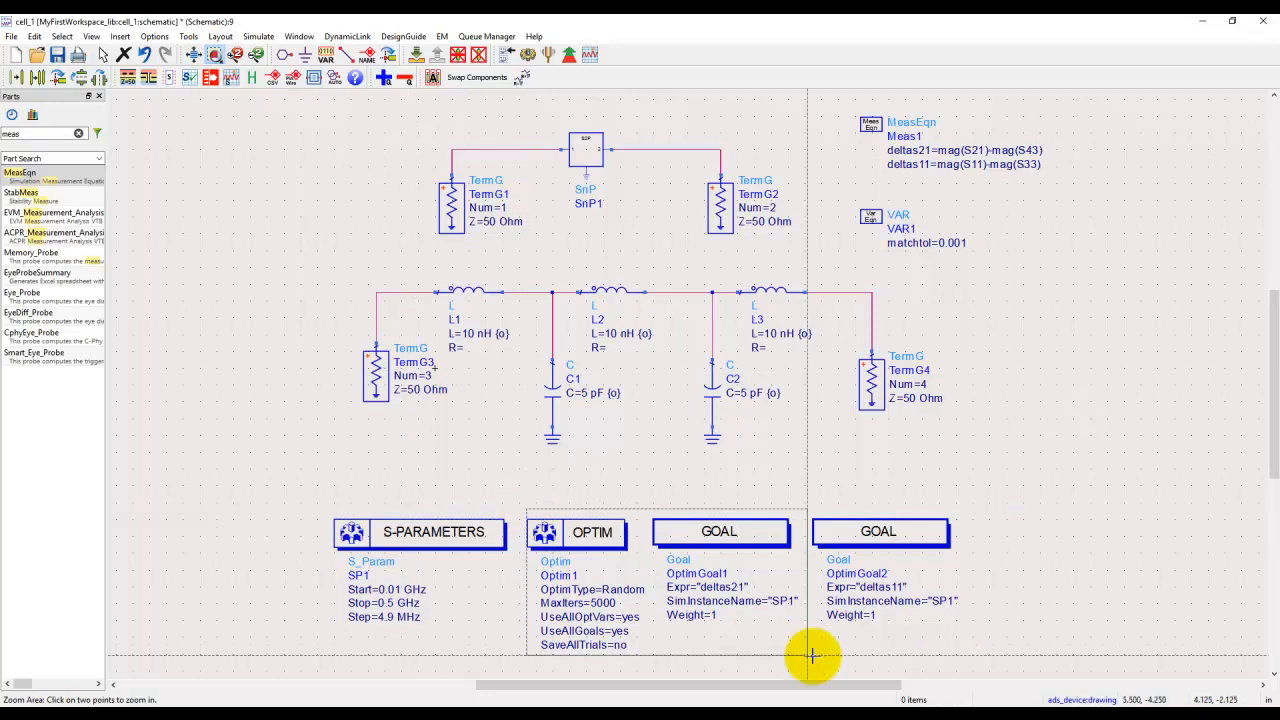
click(980, 664)
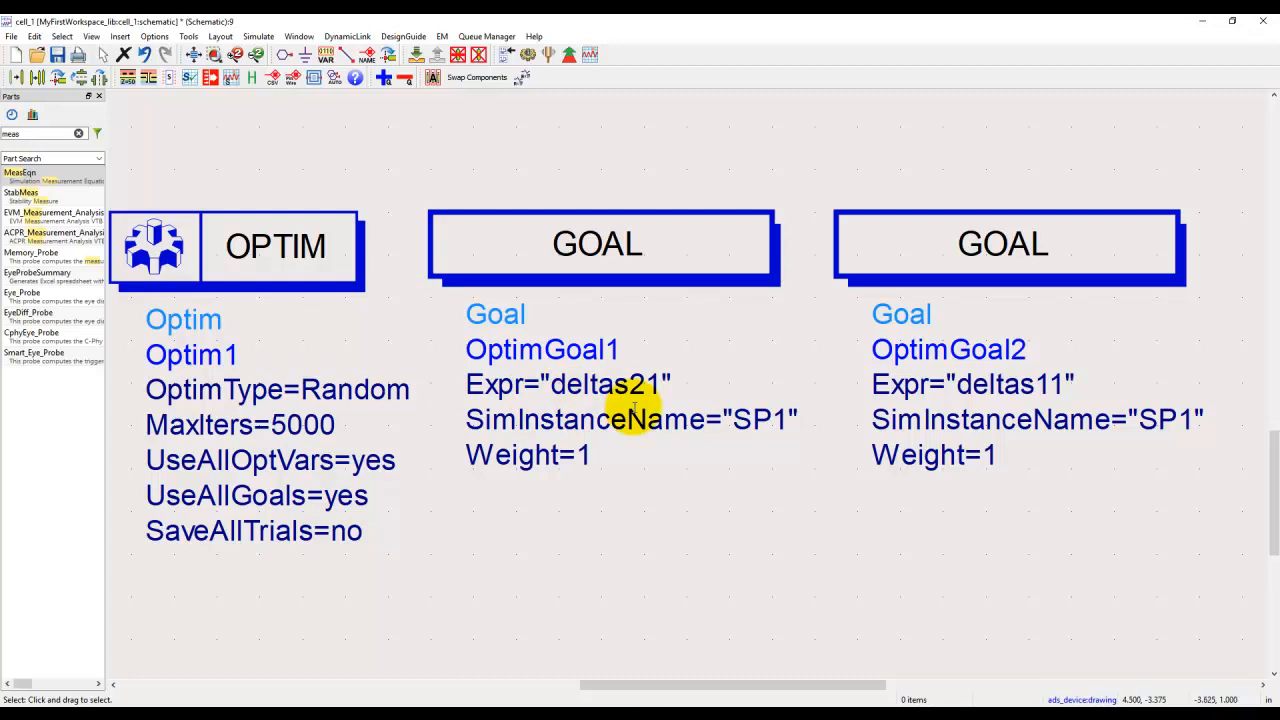
double_click(619, 281)
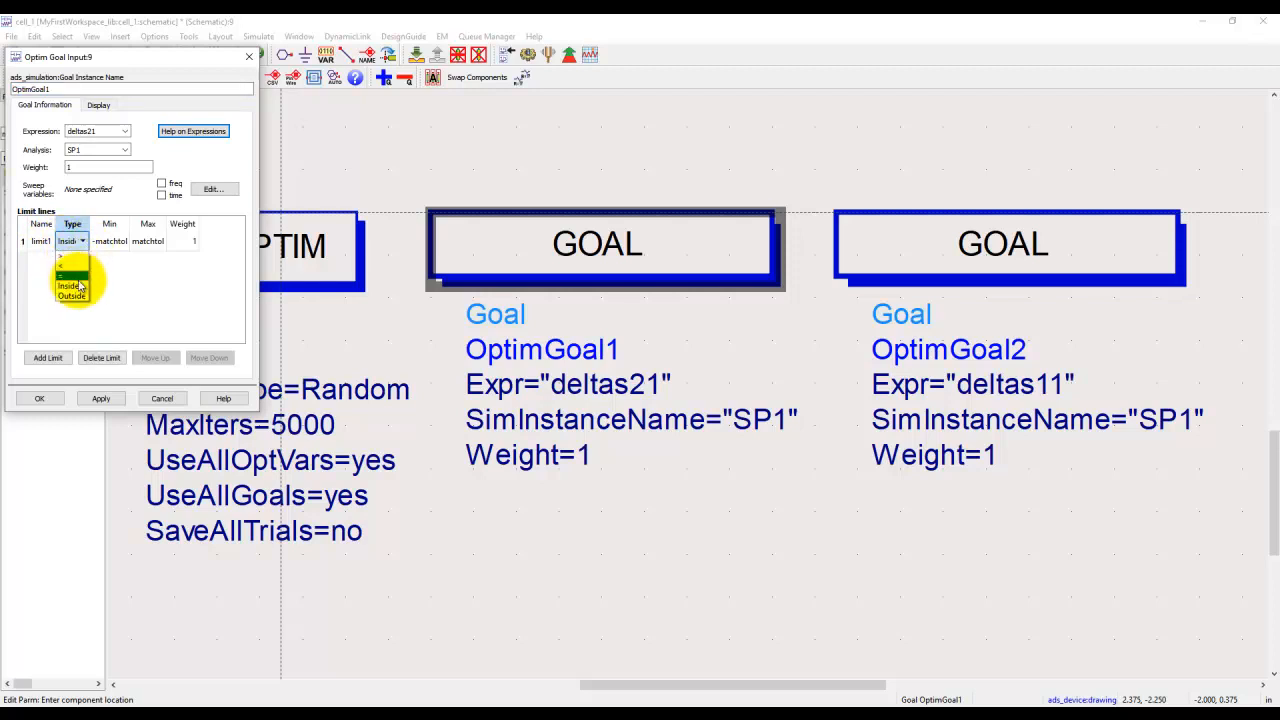
click(76, 289)
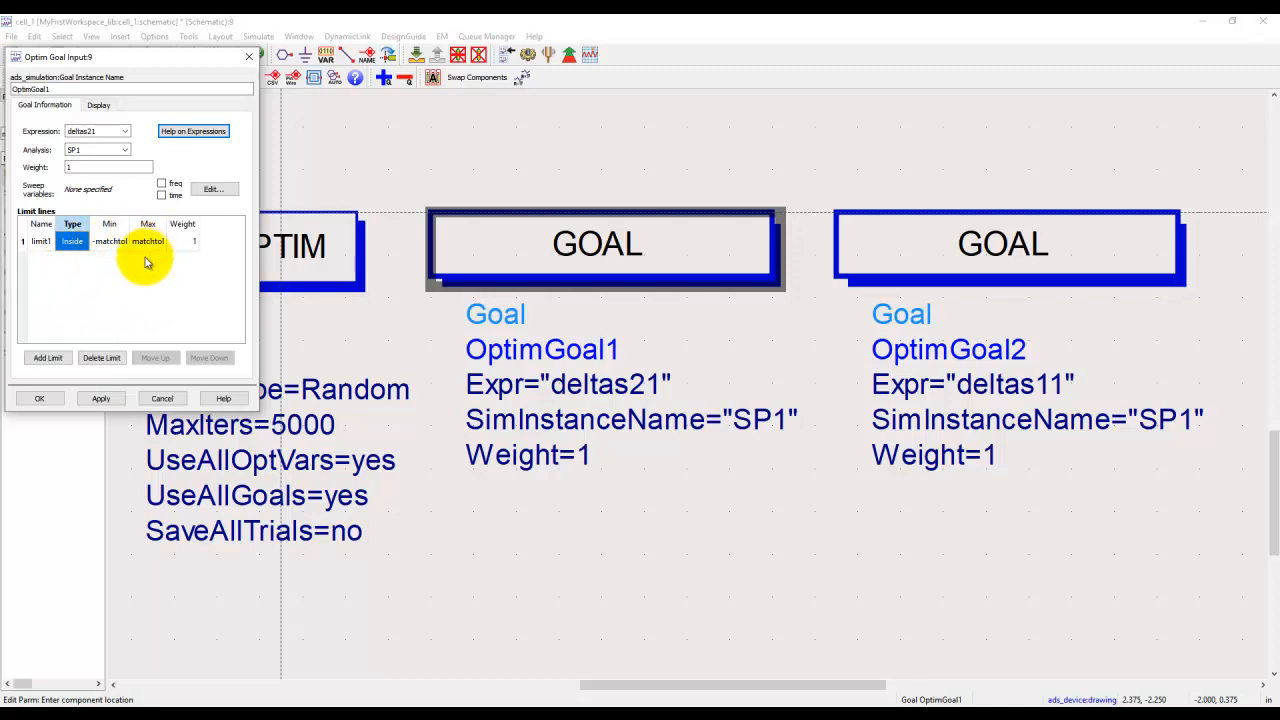
click(39, 398)
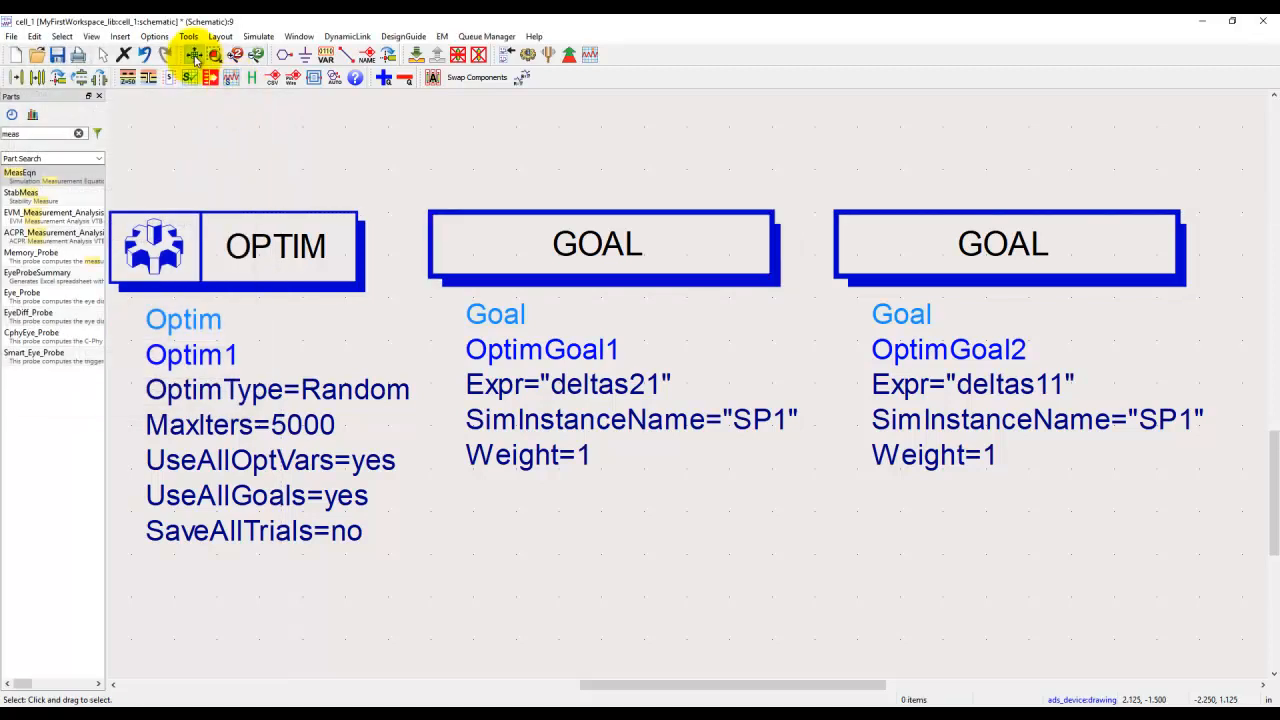
Step: Try 0.01 as the matchtol value in VAR1 and restore it to 0.001
click(190, 55)
scroll(953, 250, up, 3)
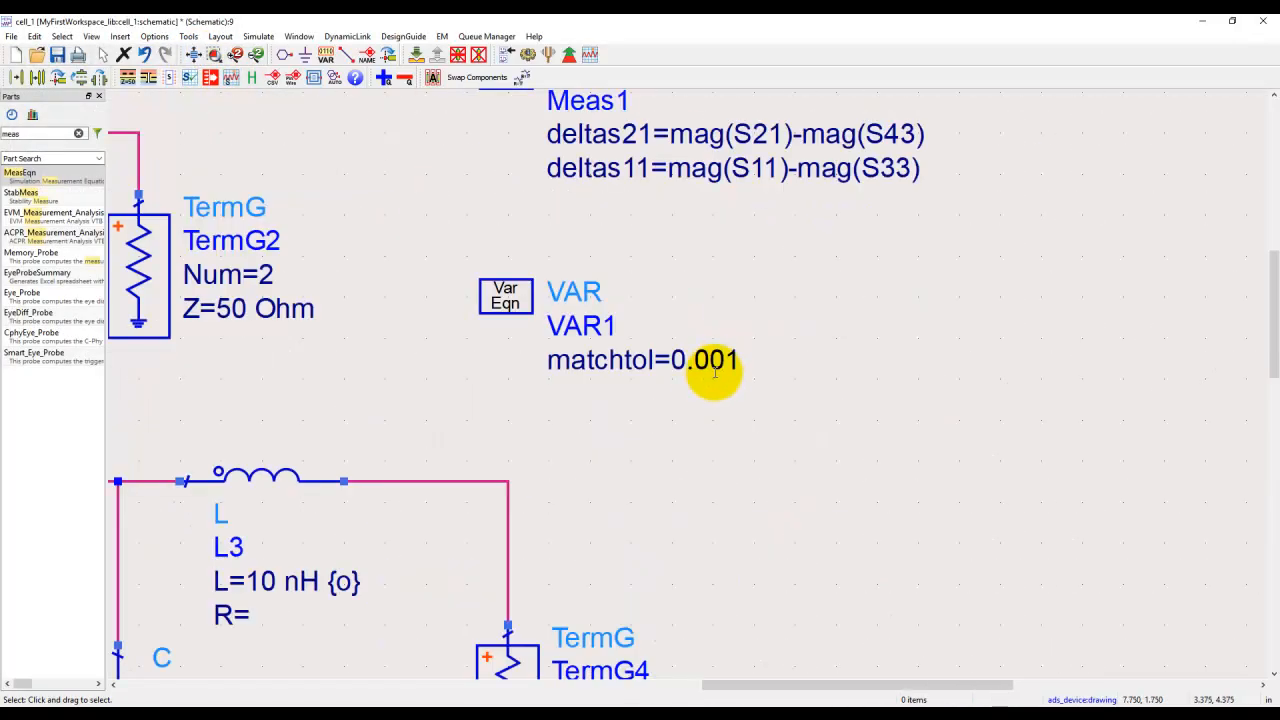
double_click(716, 360)
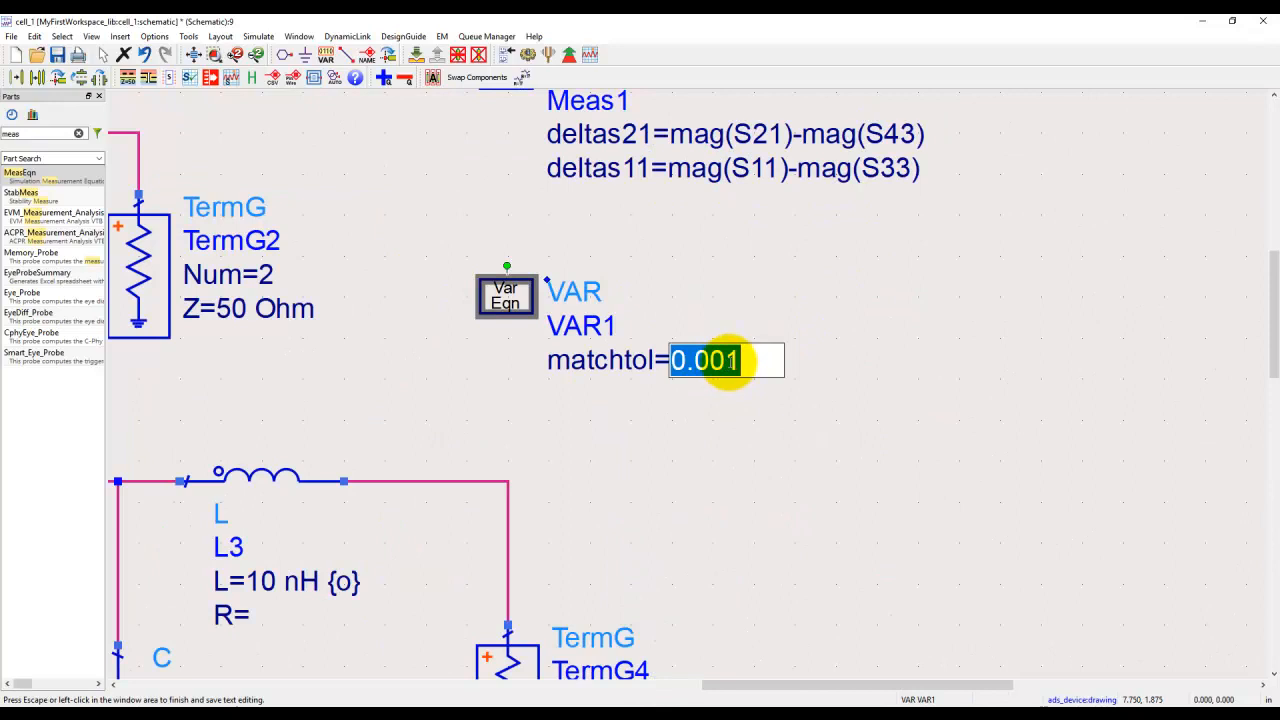
click(706, 408)
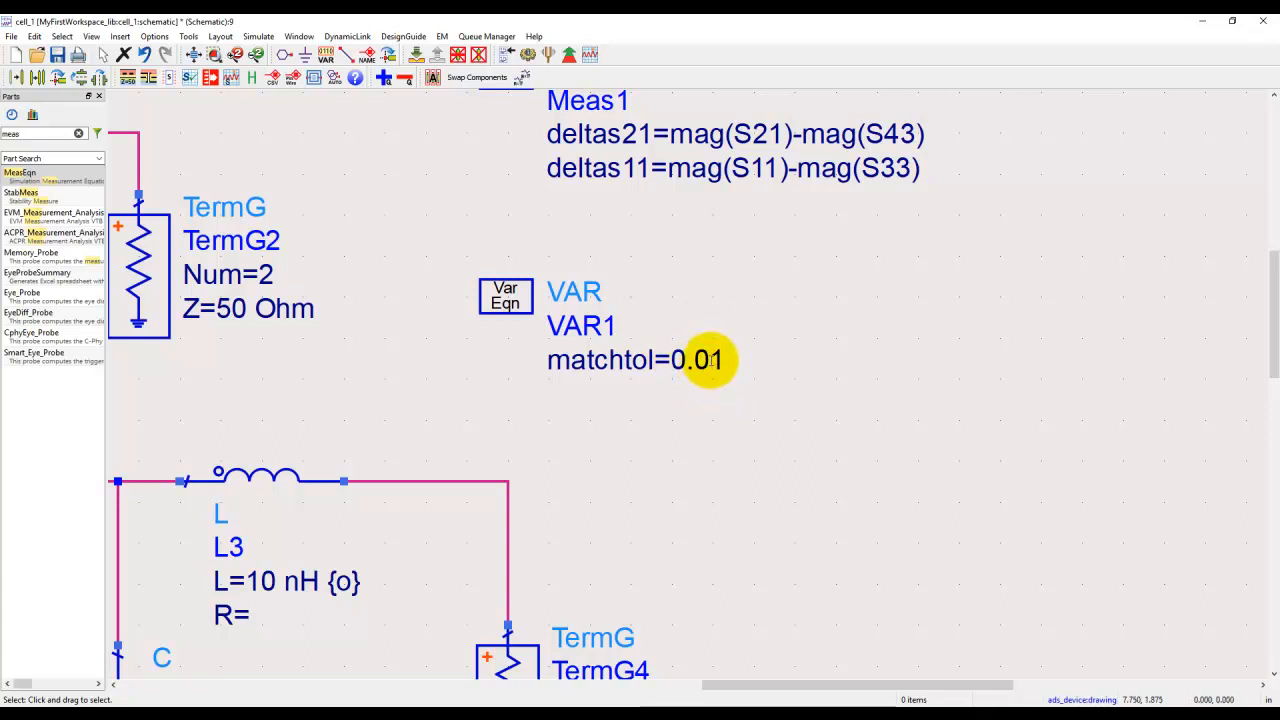
click(708, 361)
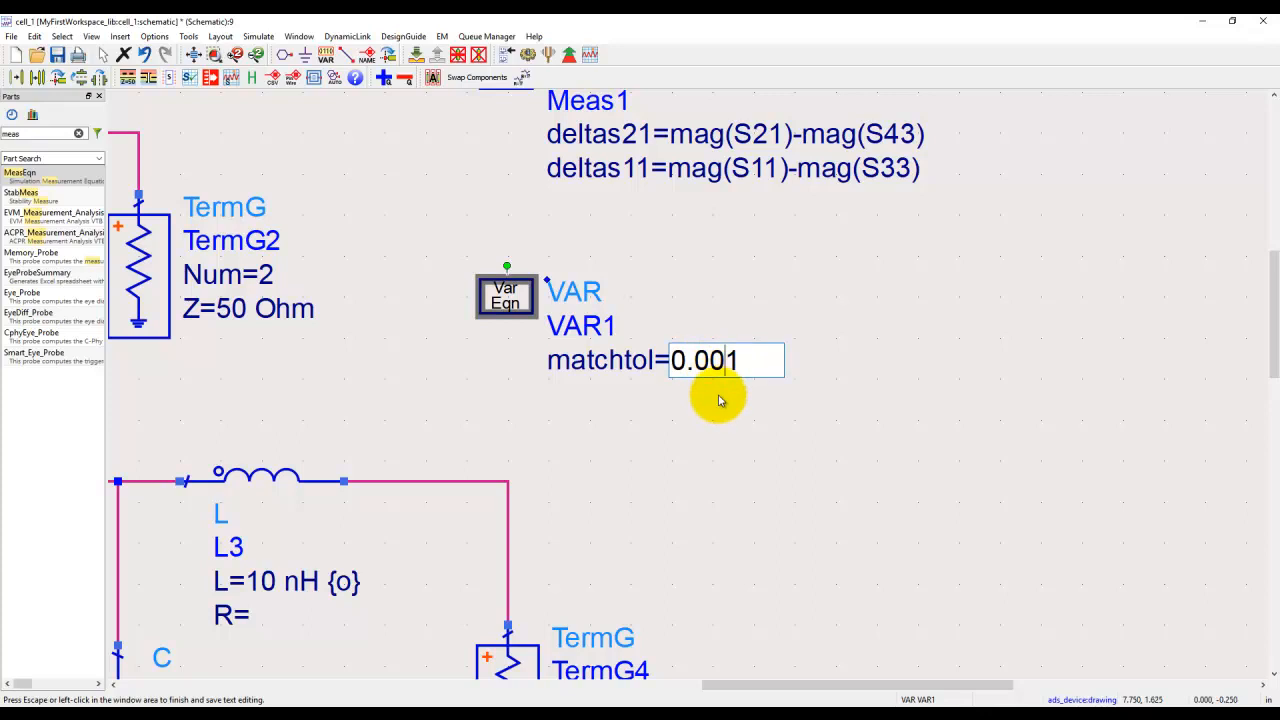
click(717, 405)
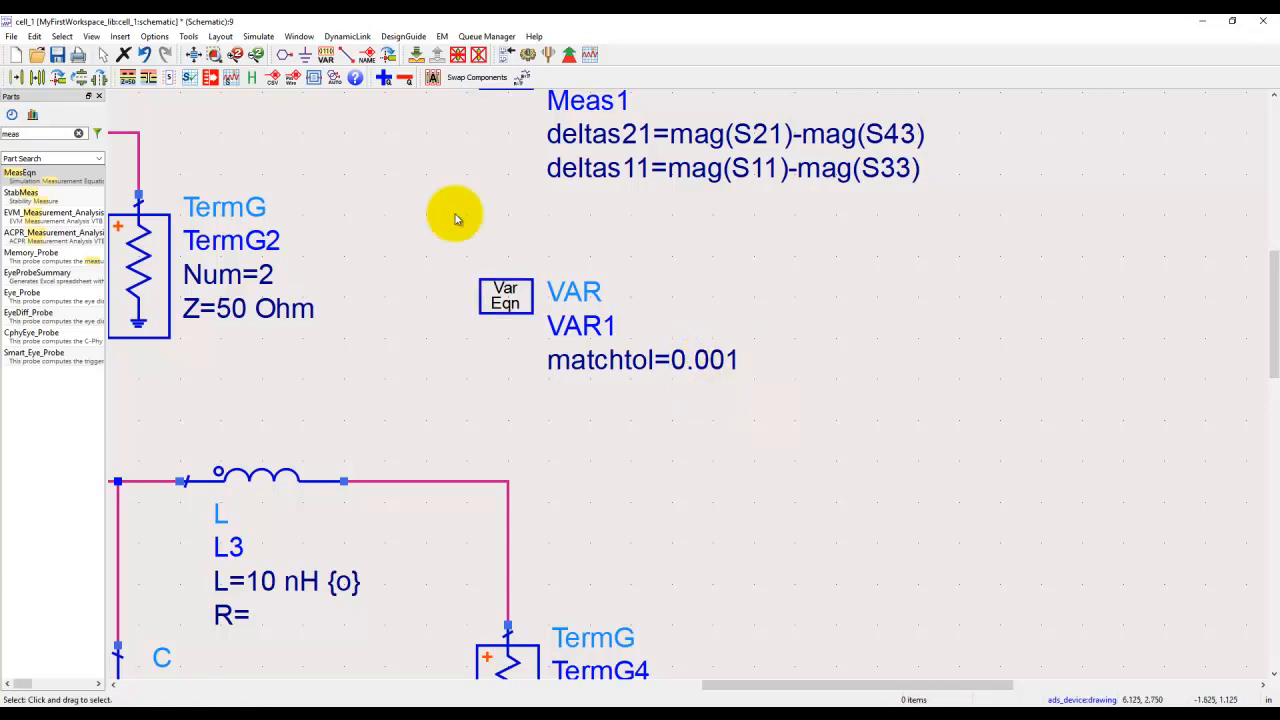
Step: Simulate the low-pass filter schematic and insert the user template RF_LPF_RevEngg into the new data display
click(194, 56)
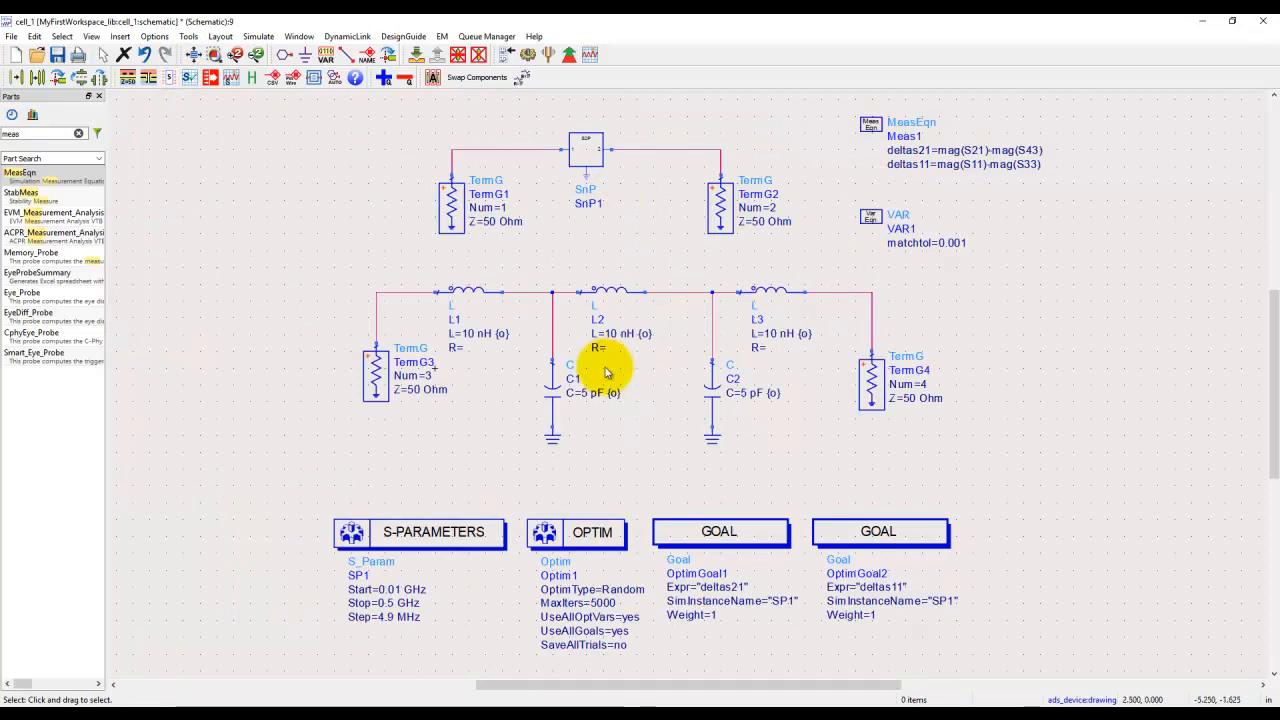
click(527, 58)
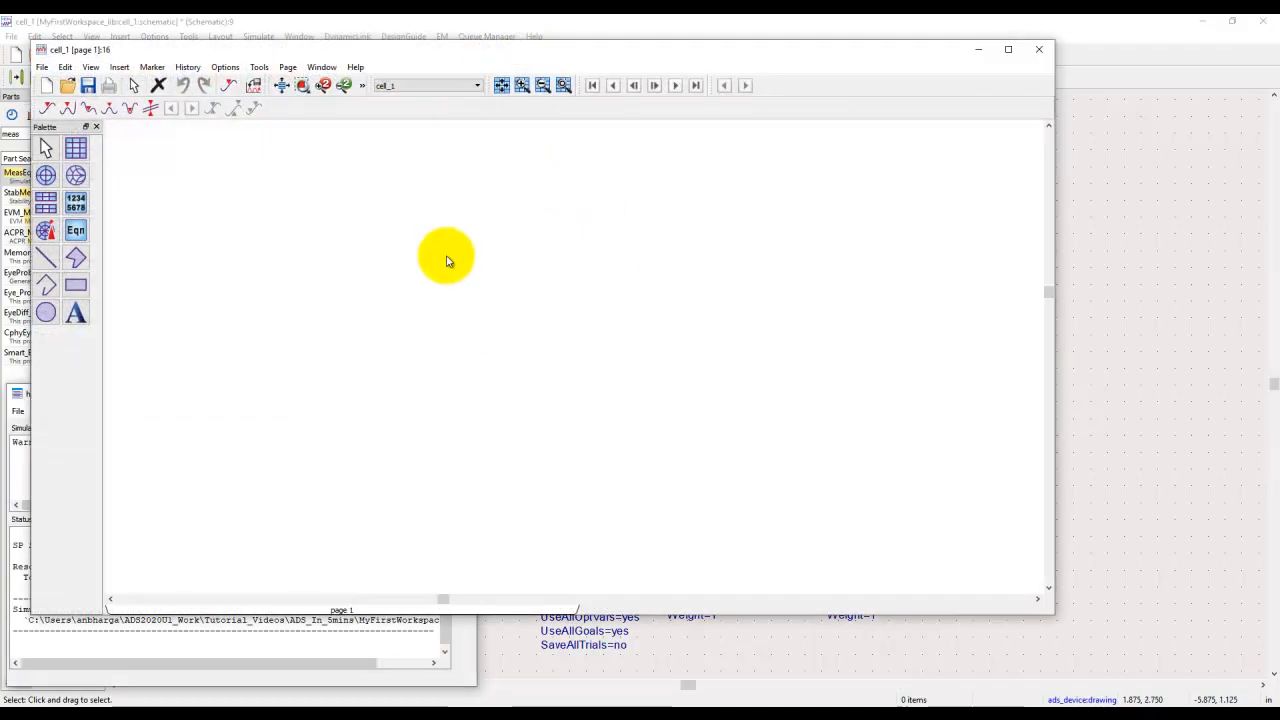
click(119, 67)
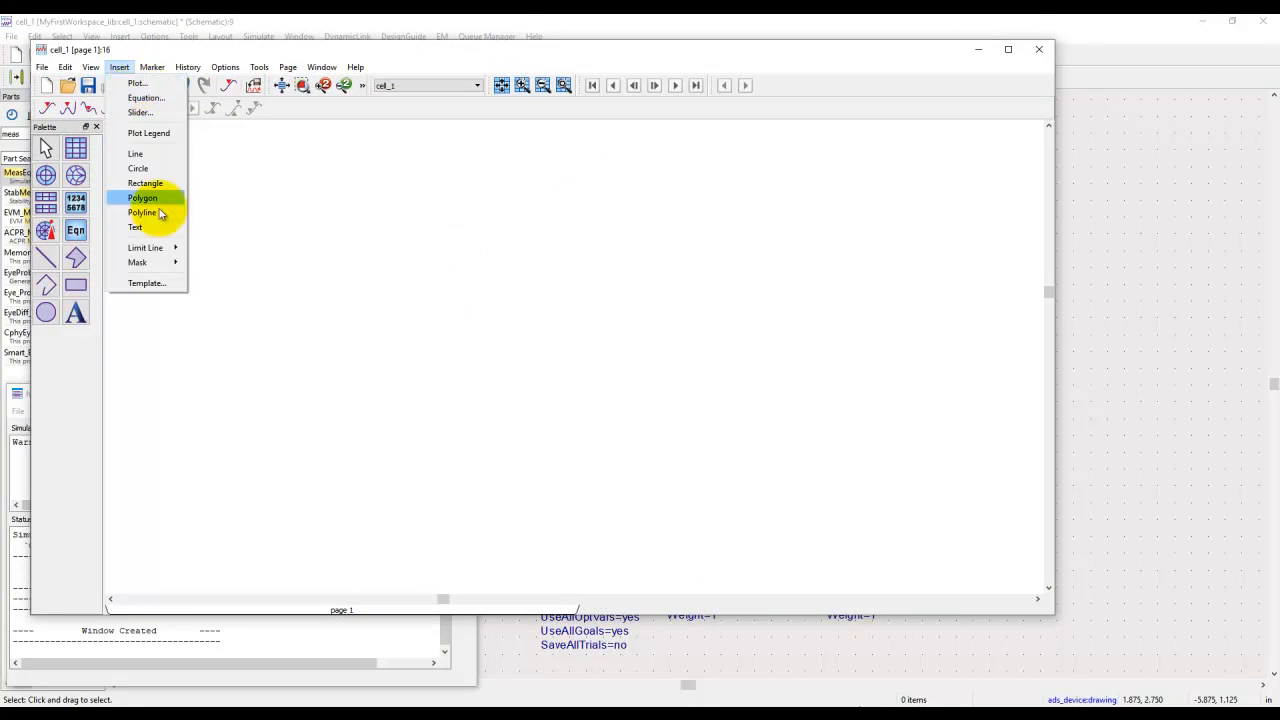
click(150, 283)
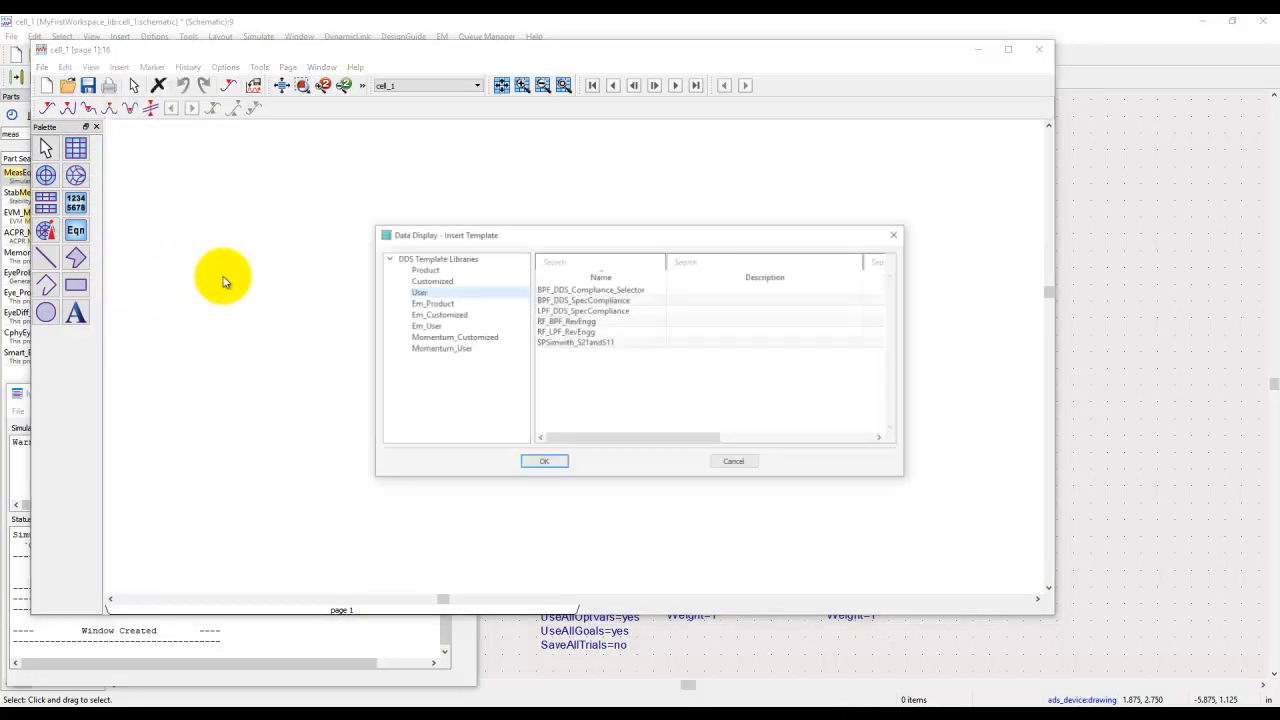
click(576, 332)
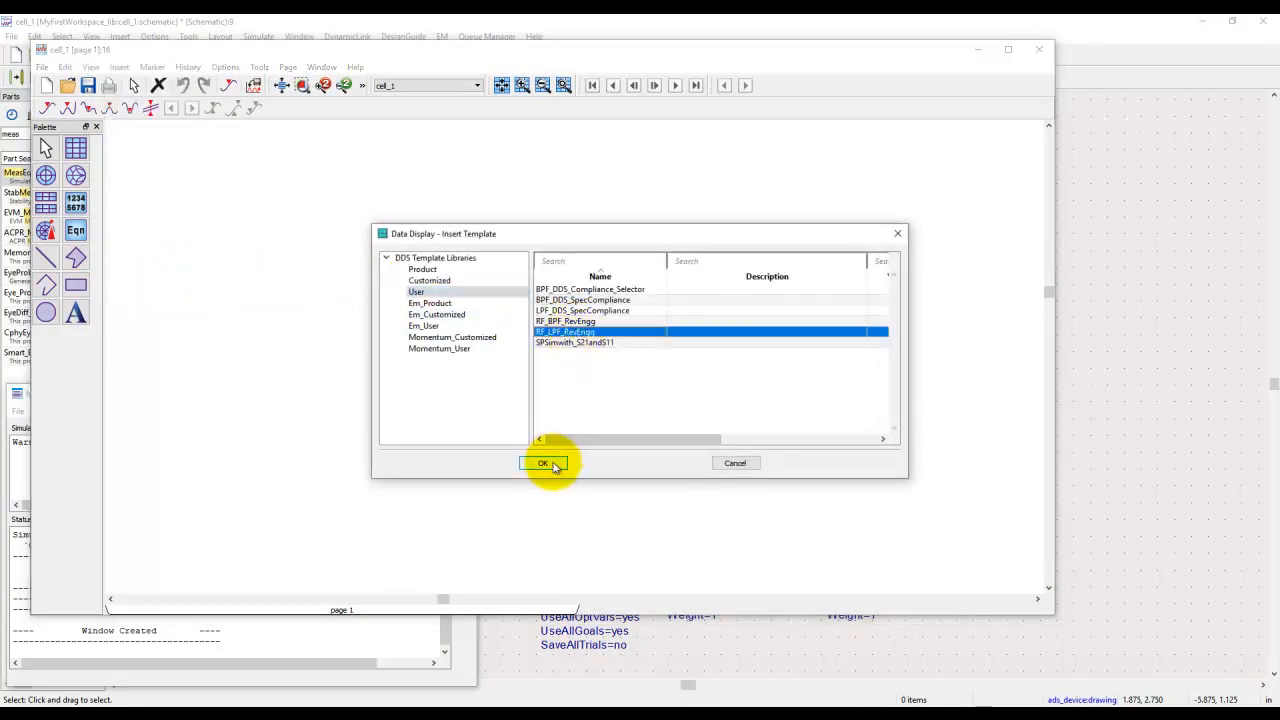
click(552, 465)
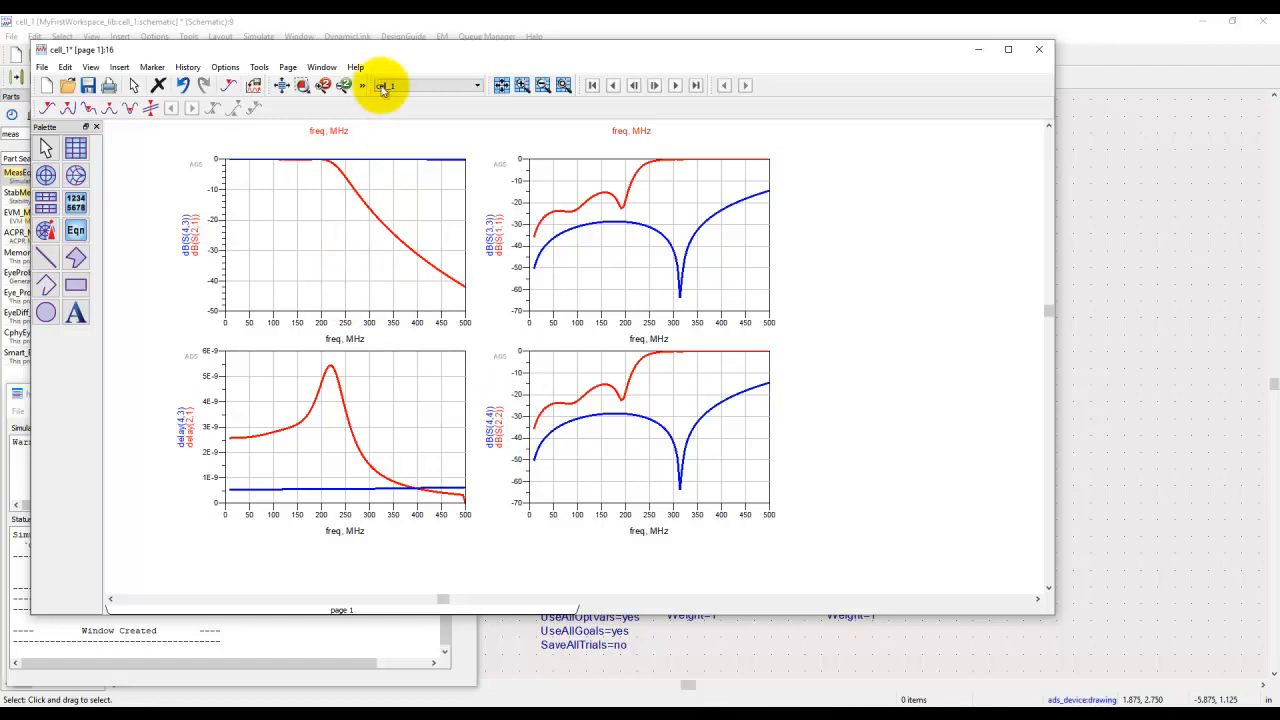
Step: Arrange the data display and the cell_1 schematic side by side and start the optimization
drag(380, 55, 1278, 305)
click(476, 255)
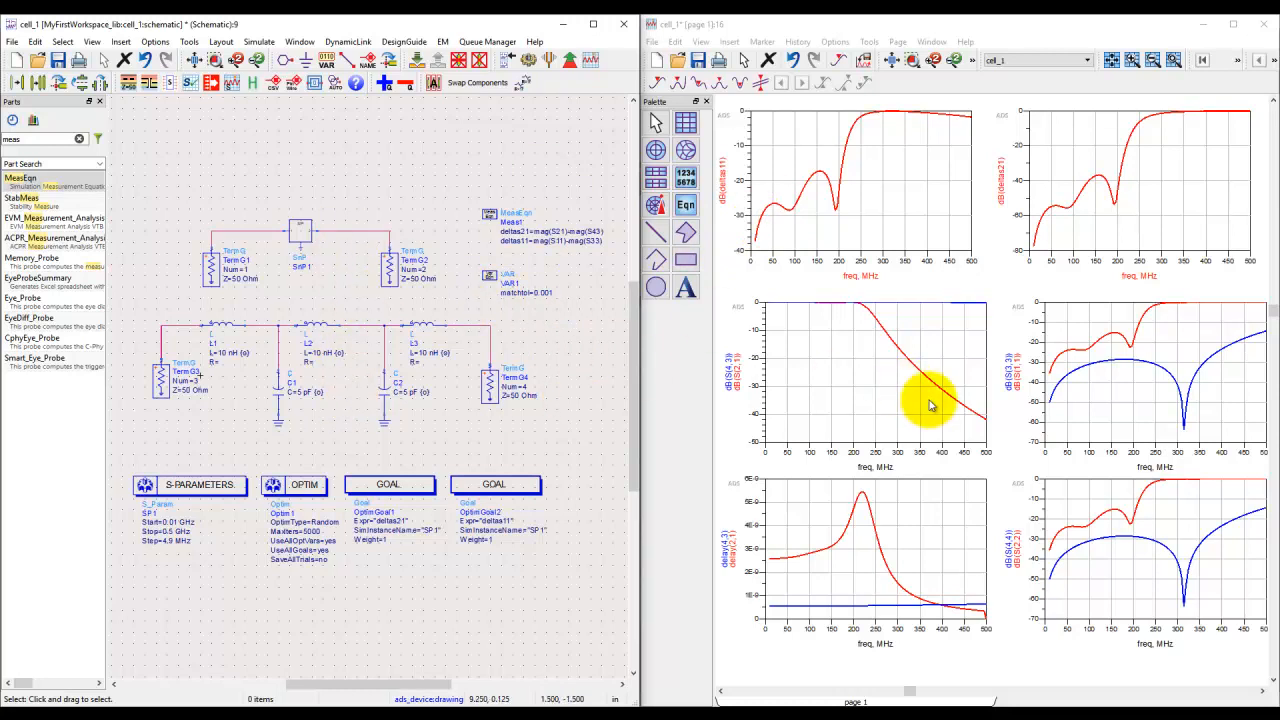
click(567, 61)
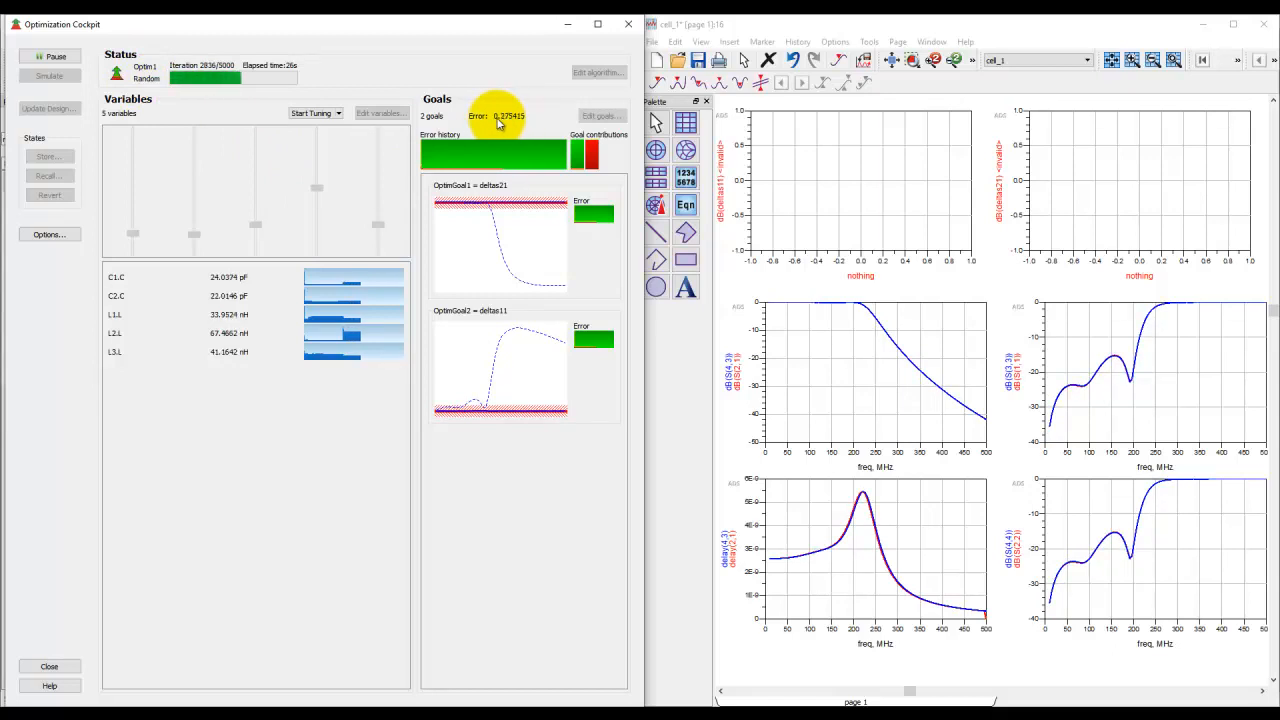
Step: Pause the running optimization and continue it with the Gradient algorithm type
click(62, 58)
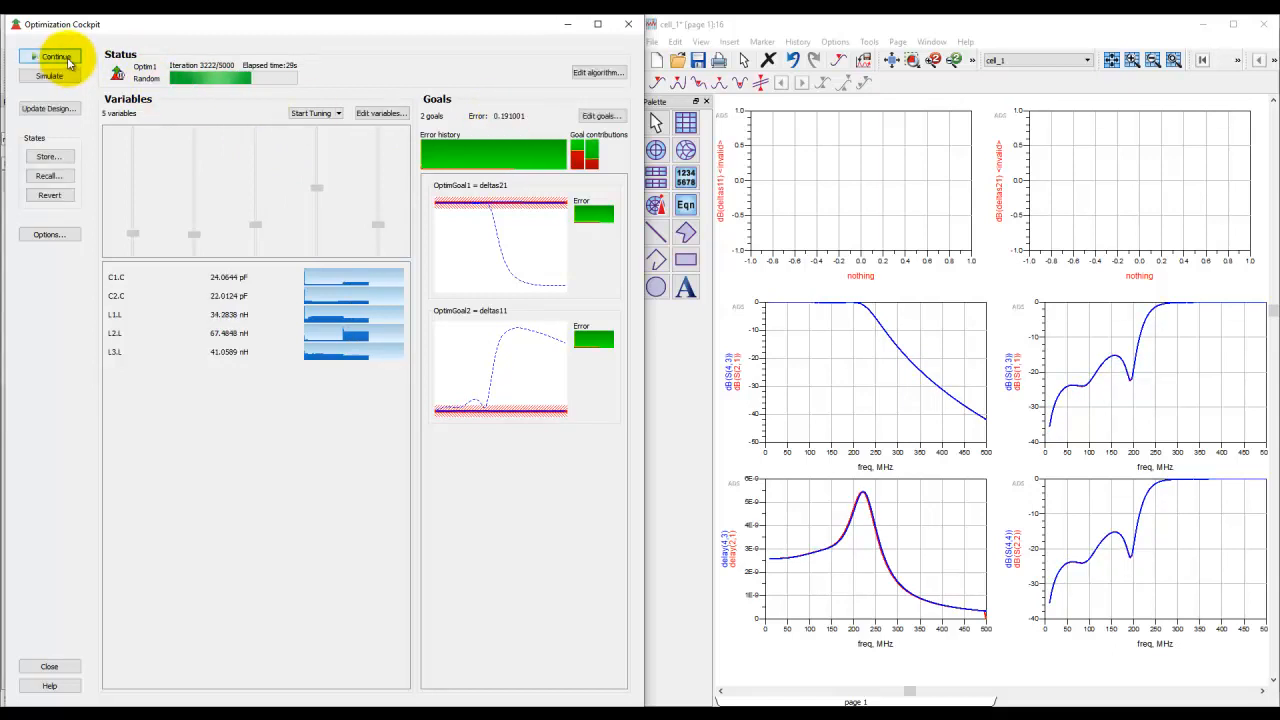
click(597, 73)
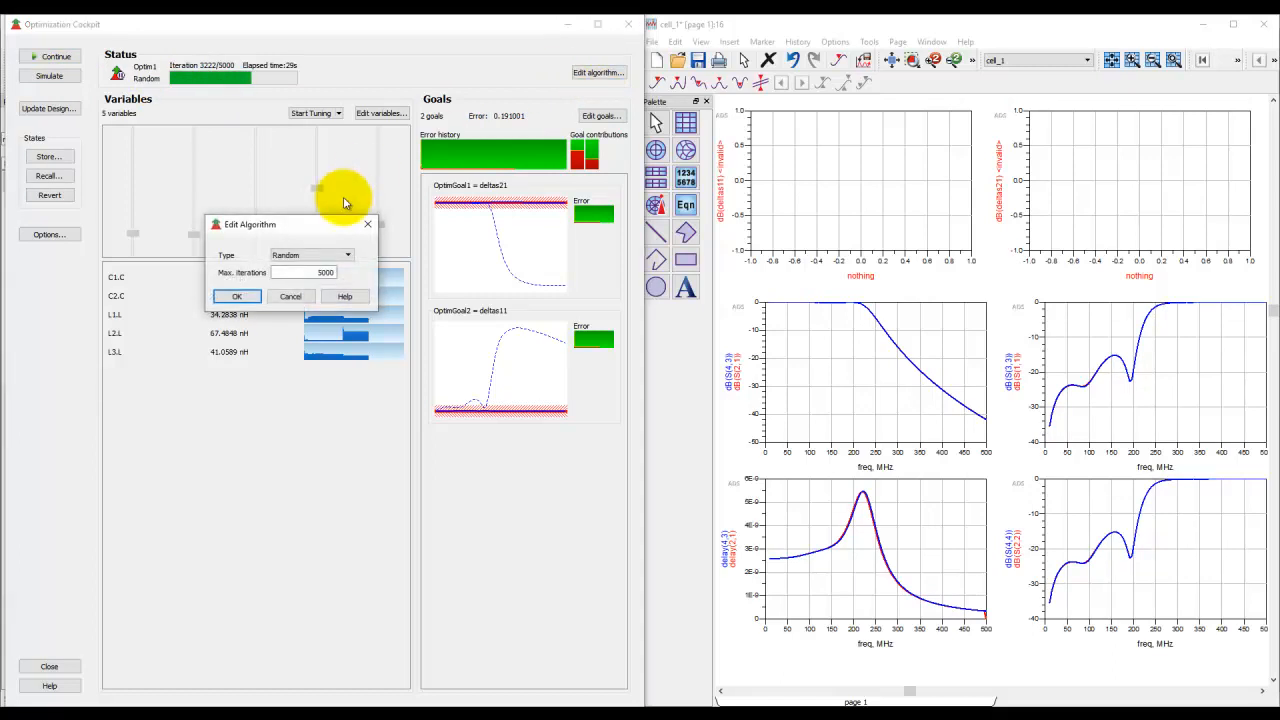
click(334, 255)
click(290, 274)
click(238, 299)
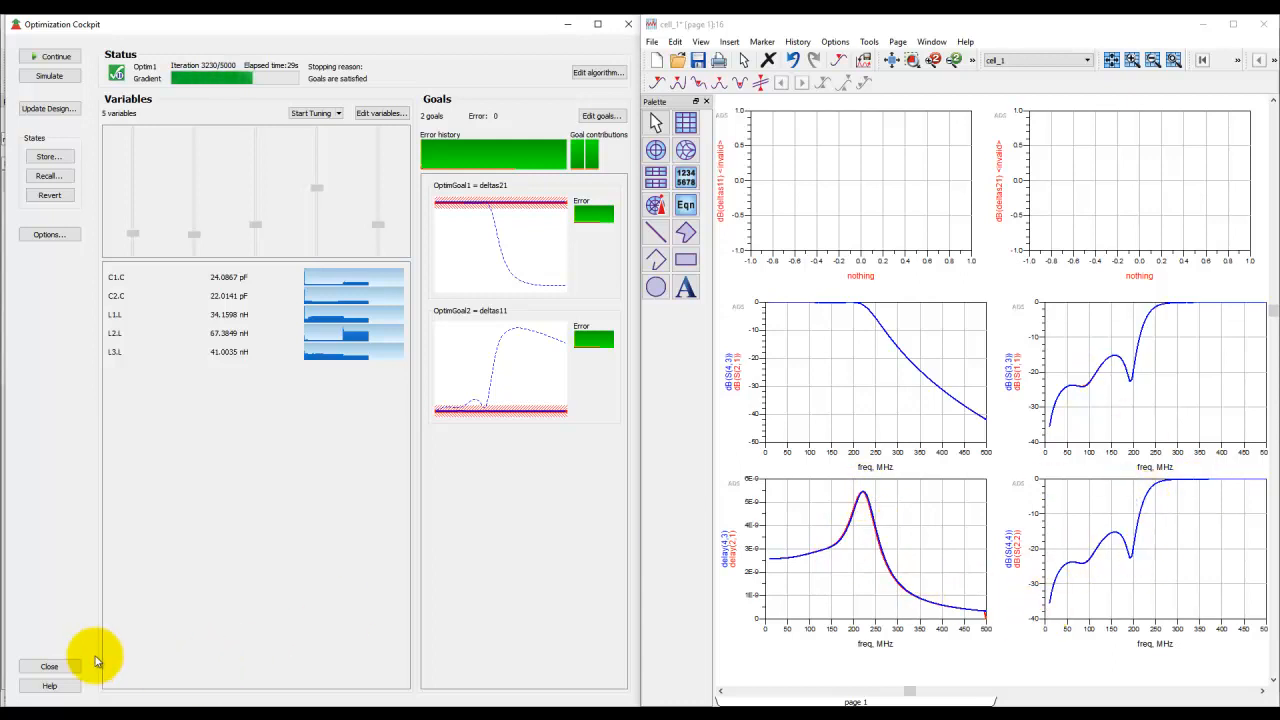
Step: Close the Optimization Cockpit, updating the design with the optimized values, and dismiss the simulation status window
click(54, 669)
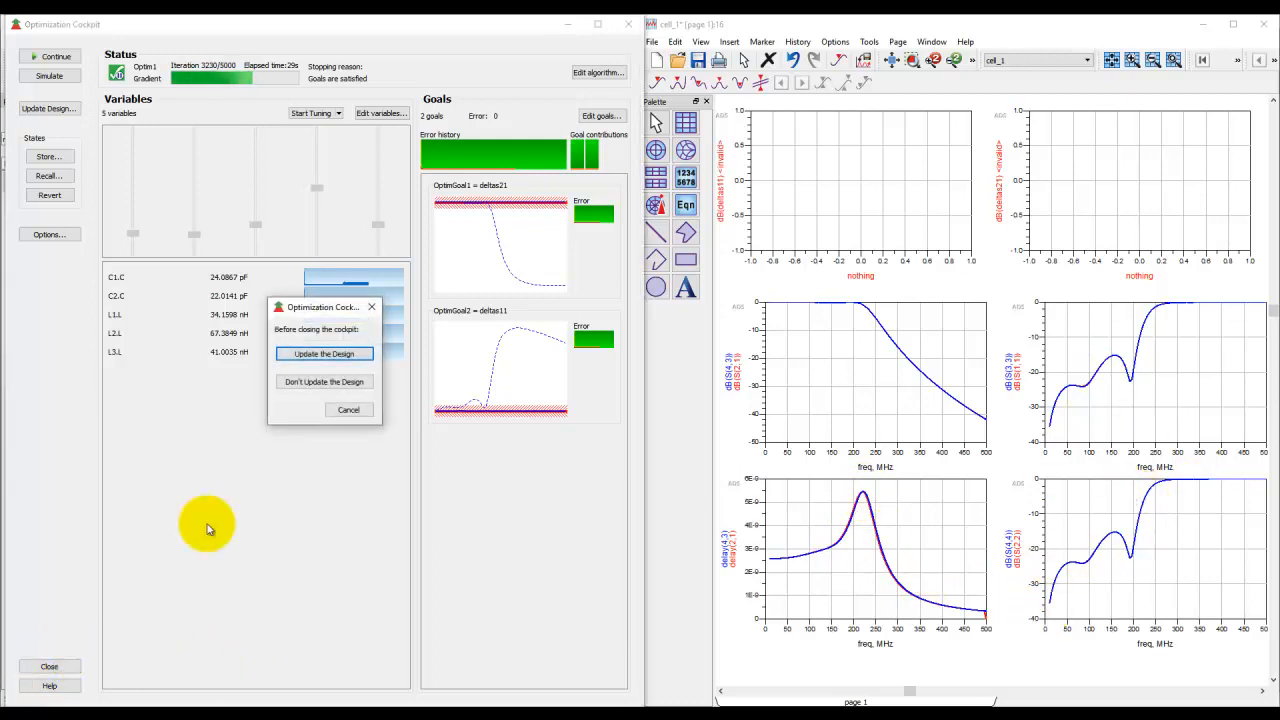
click(324, 355)
click(334, 400)
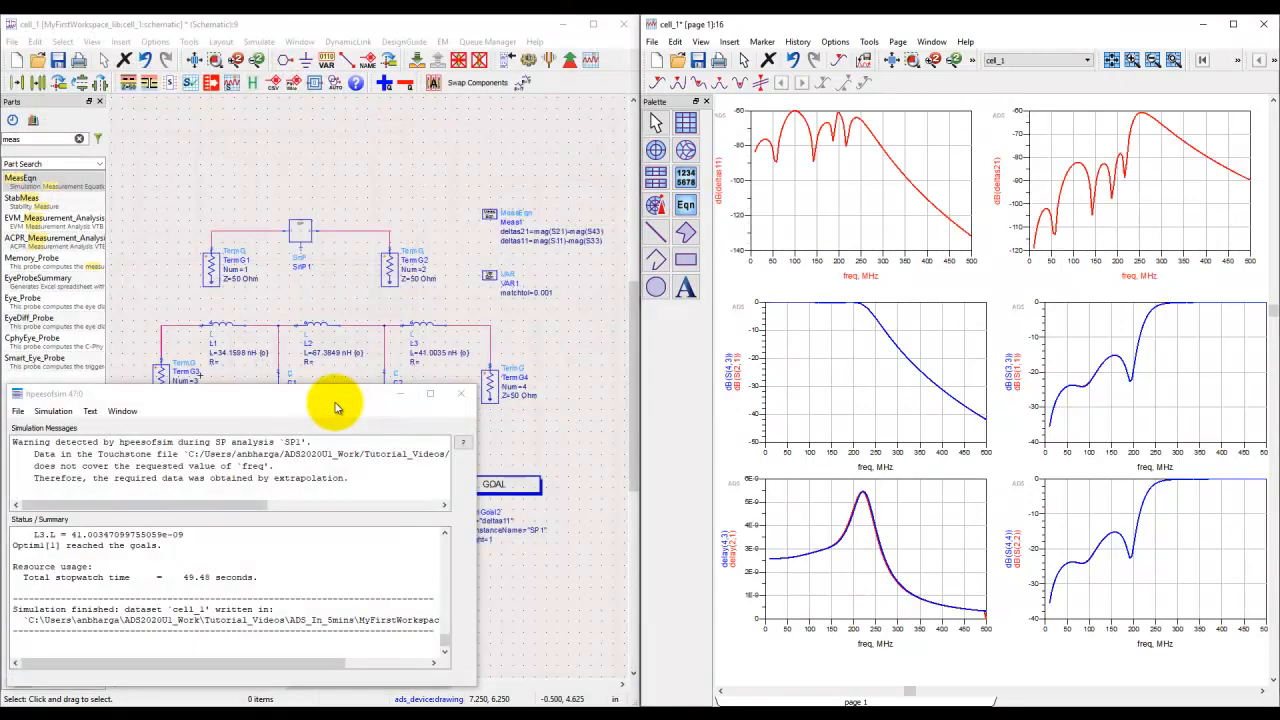
click(455, 397)
Step: Save the optimized cell_1 schematic
scroll(329, 380, up, 4)
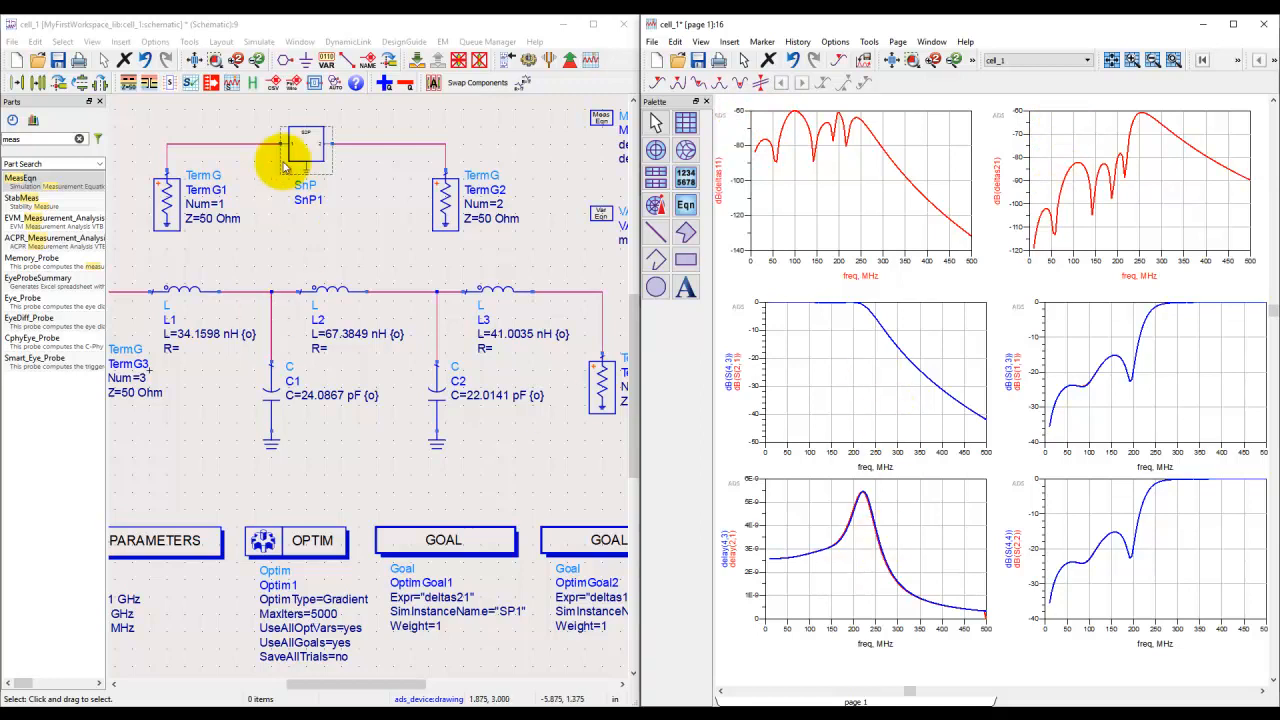
scroll(371, 423, down, 2)
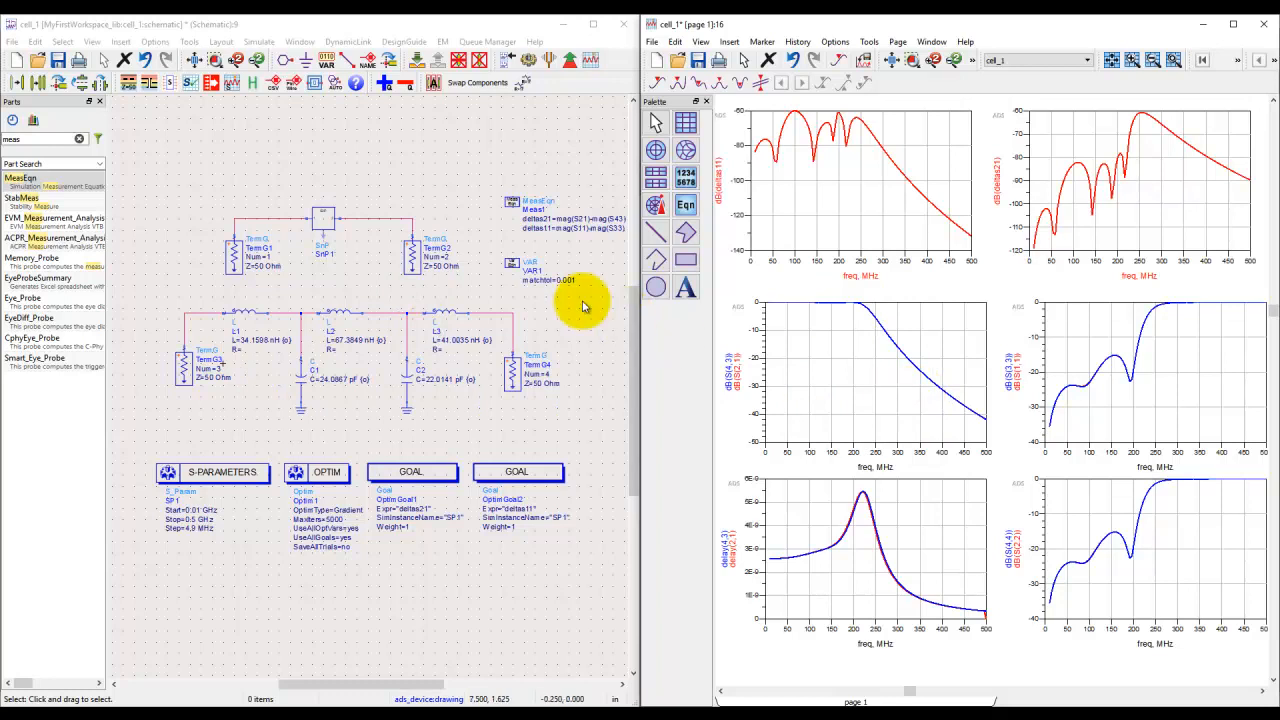
click(58, 72)
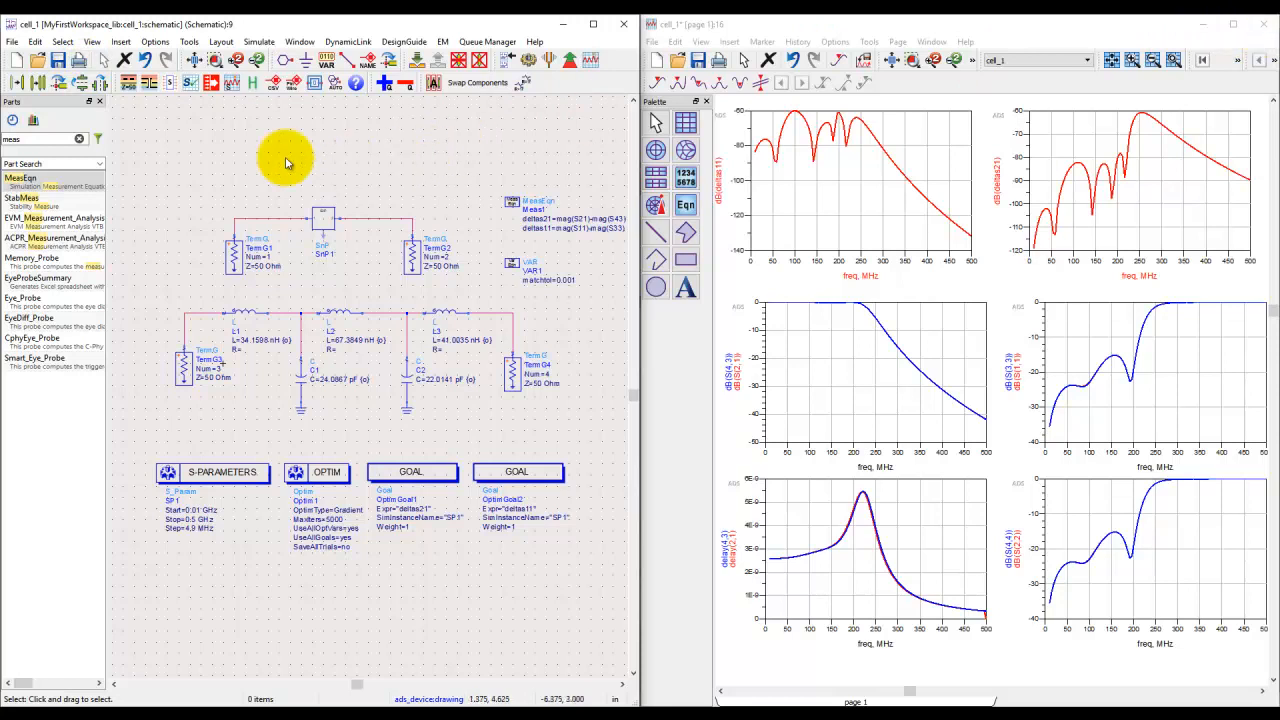
Step: Create a new schematic named cell_2 and insert the user template RF_BPF_RevEngg into it
click(15, 62)
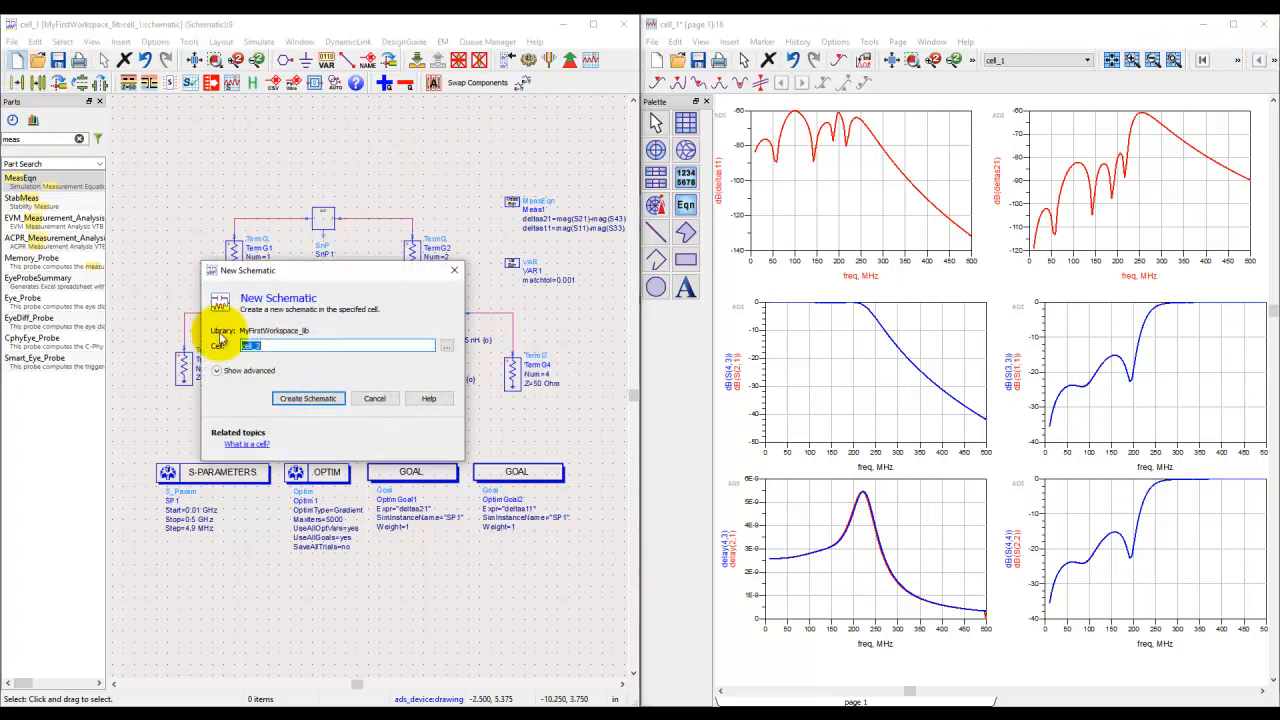
click(300, 399)
click(168, 55)
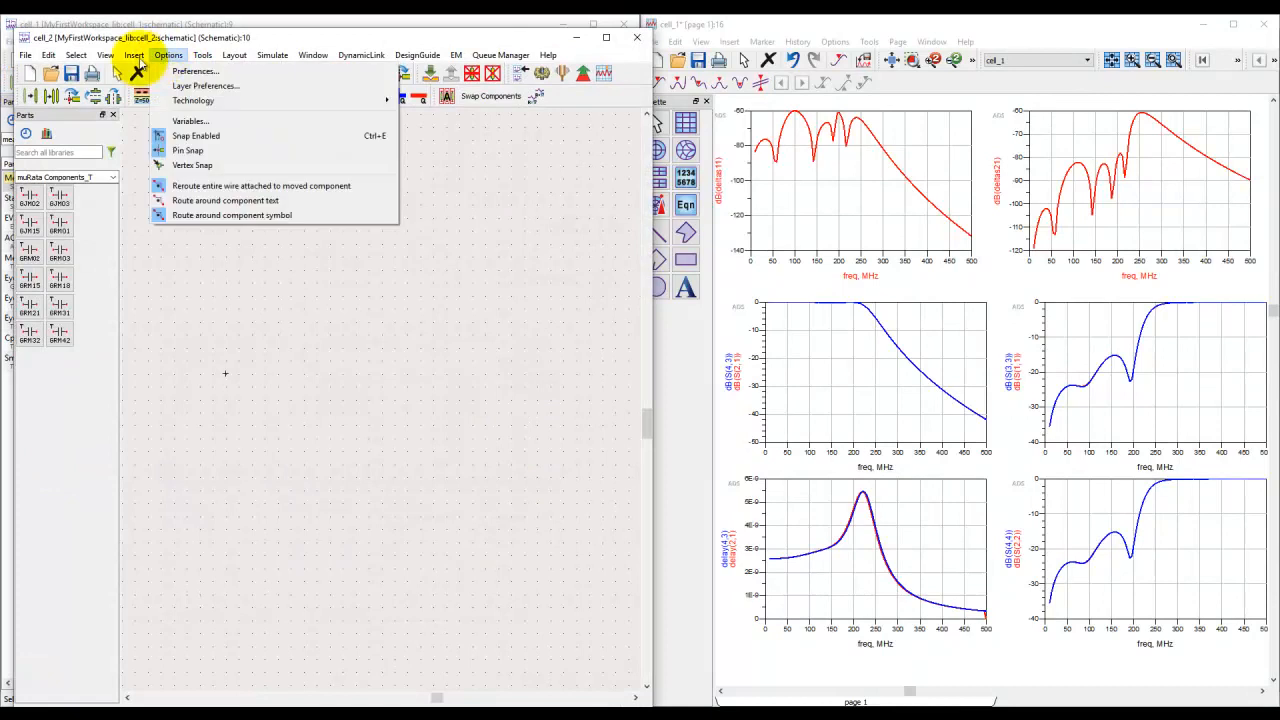
click(140, 72)
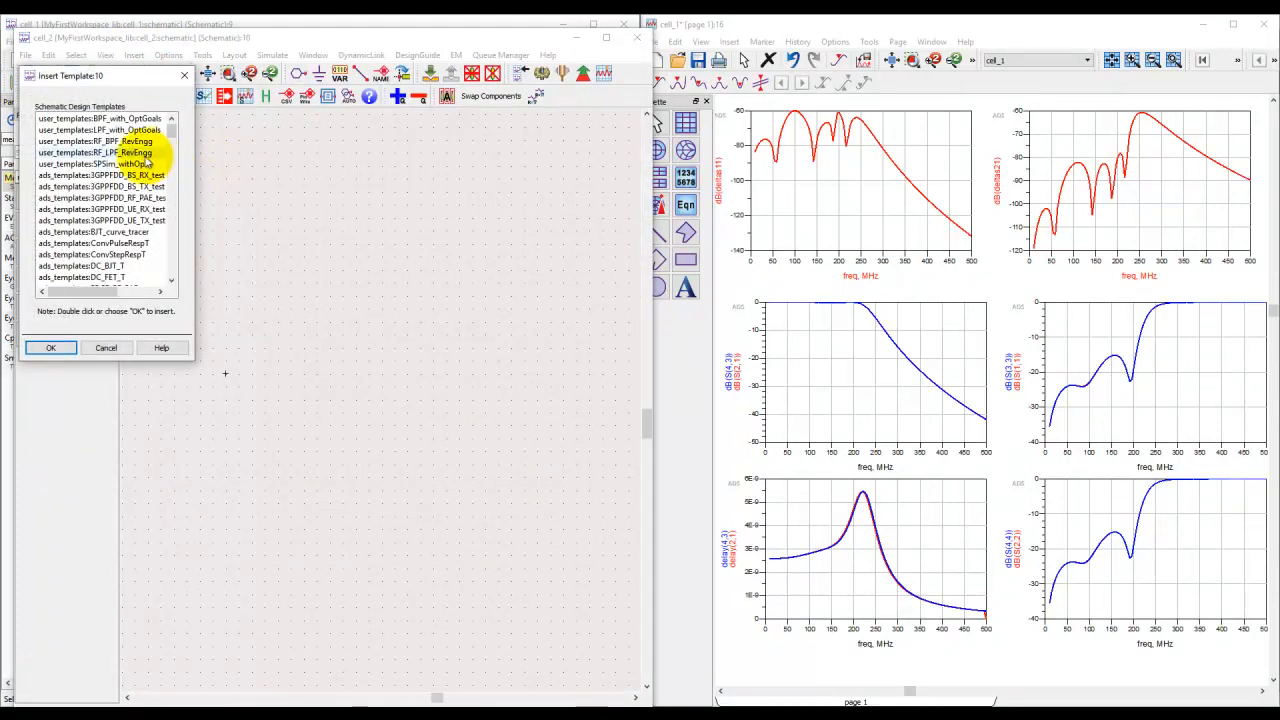
click(145, 141)
click(50, 347)
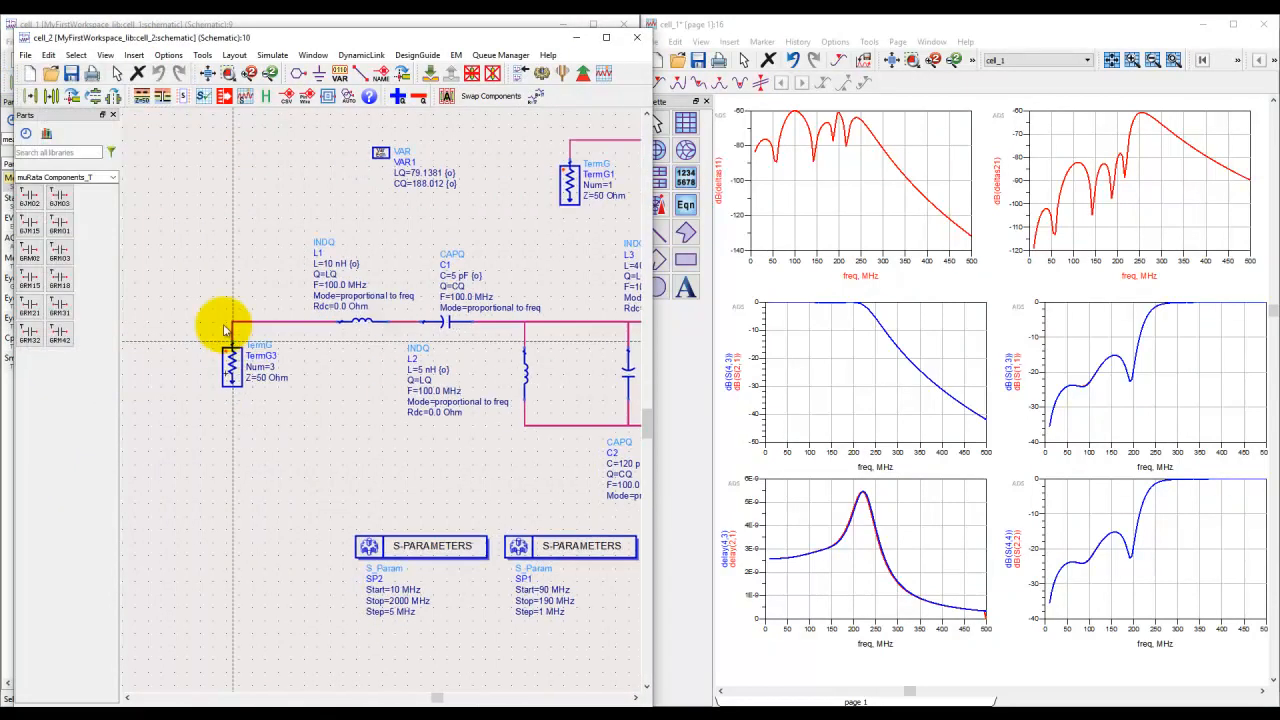
click(208, 72)
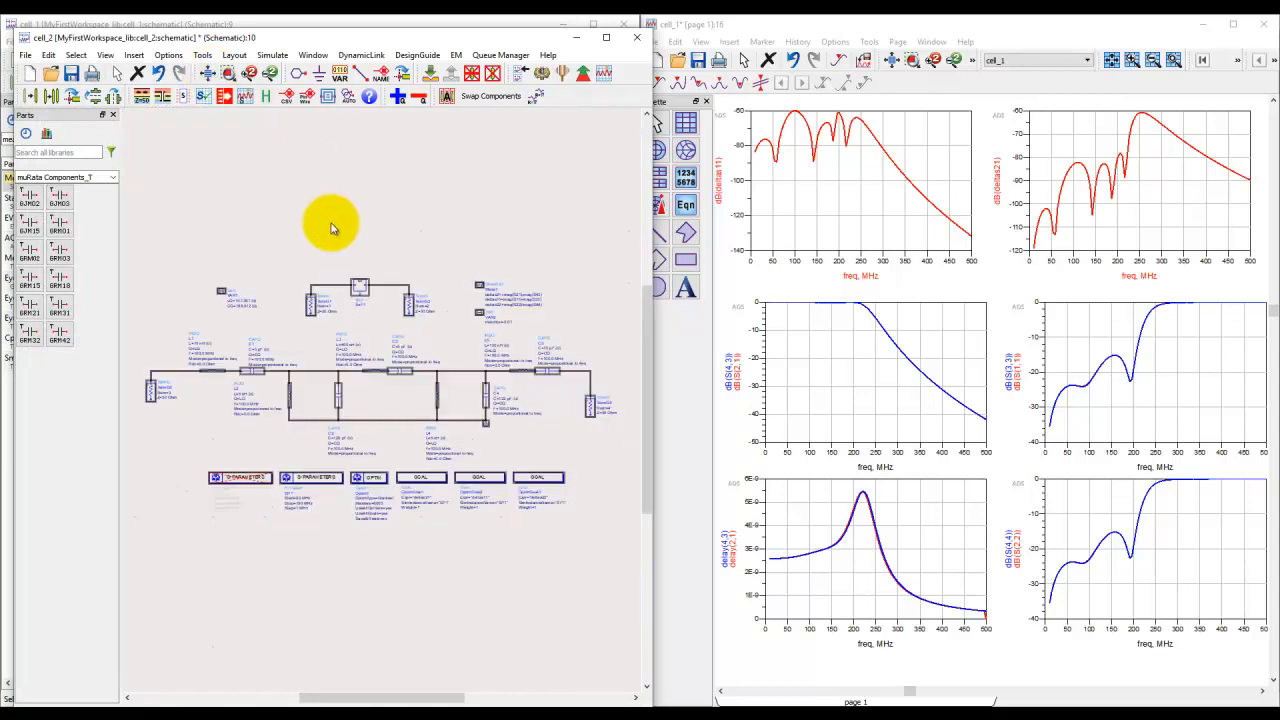
Step: Simulate the cell_2 band-pass schematic and arrange it side by side with its new data display
click(541, 73)
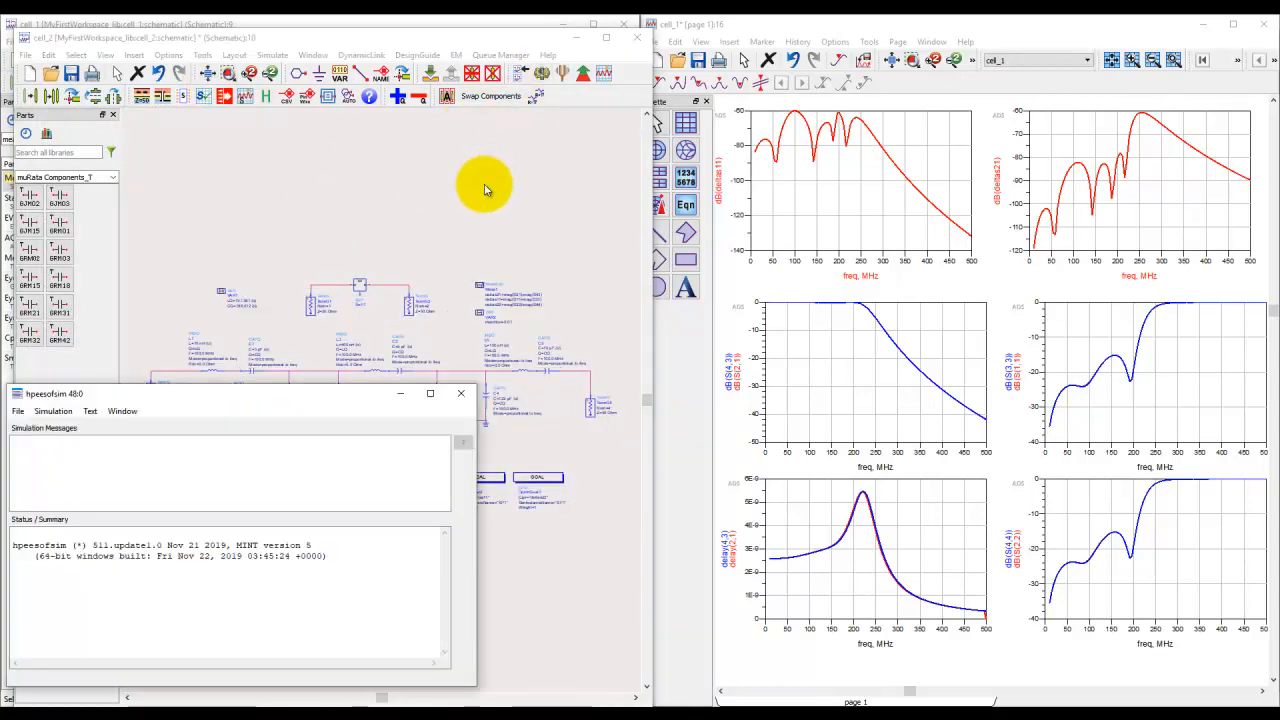
key(super+Right)
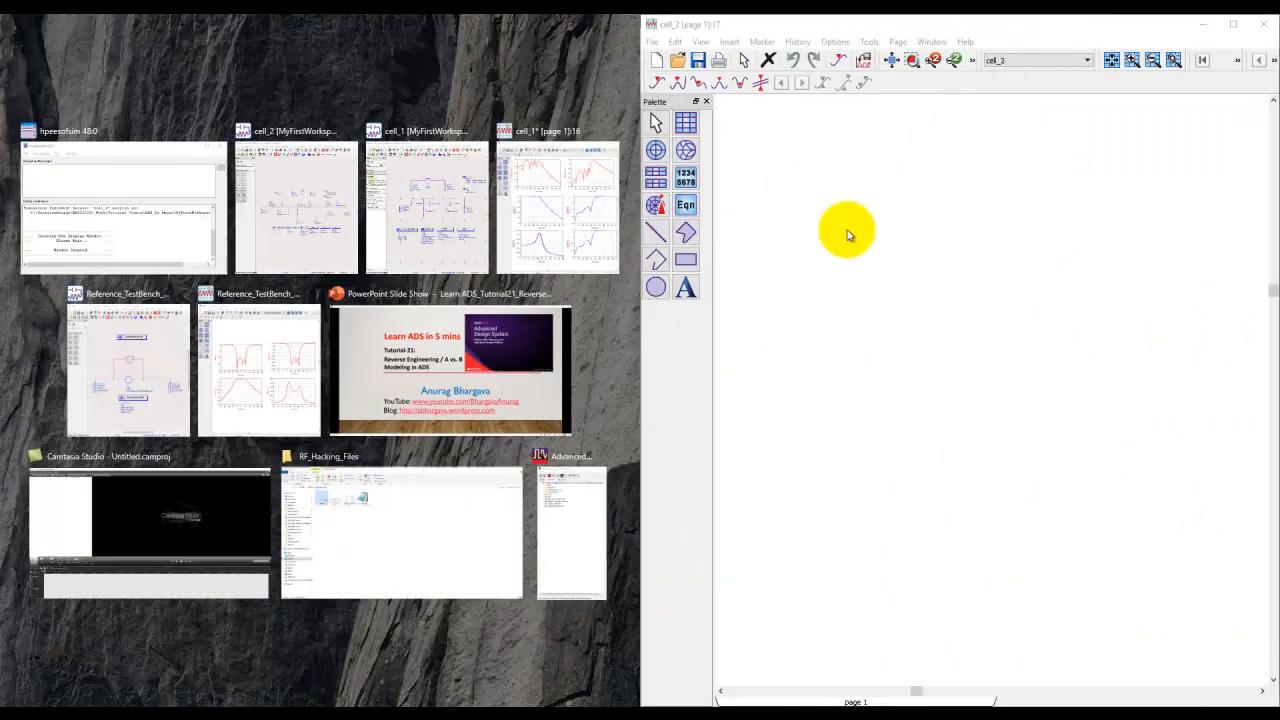
click(323, 251)
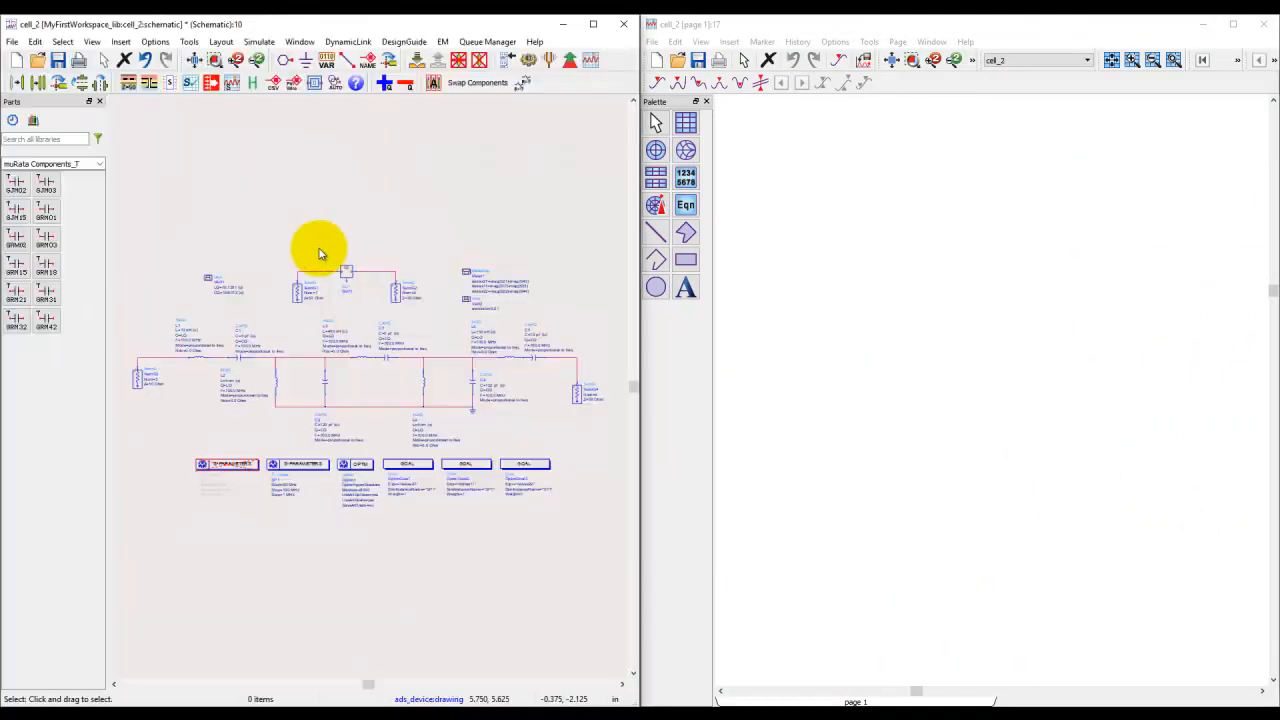
Step: Insert the user template RF_BPF_RevEngg into the empty cell_2 data display
click(729, 42)
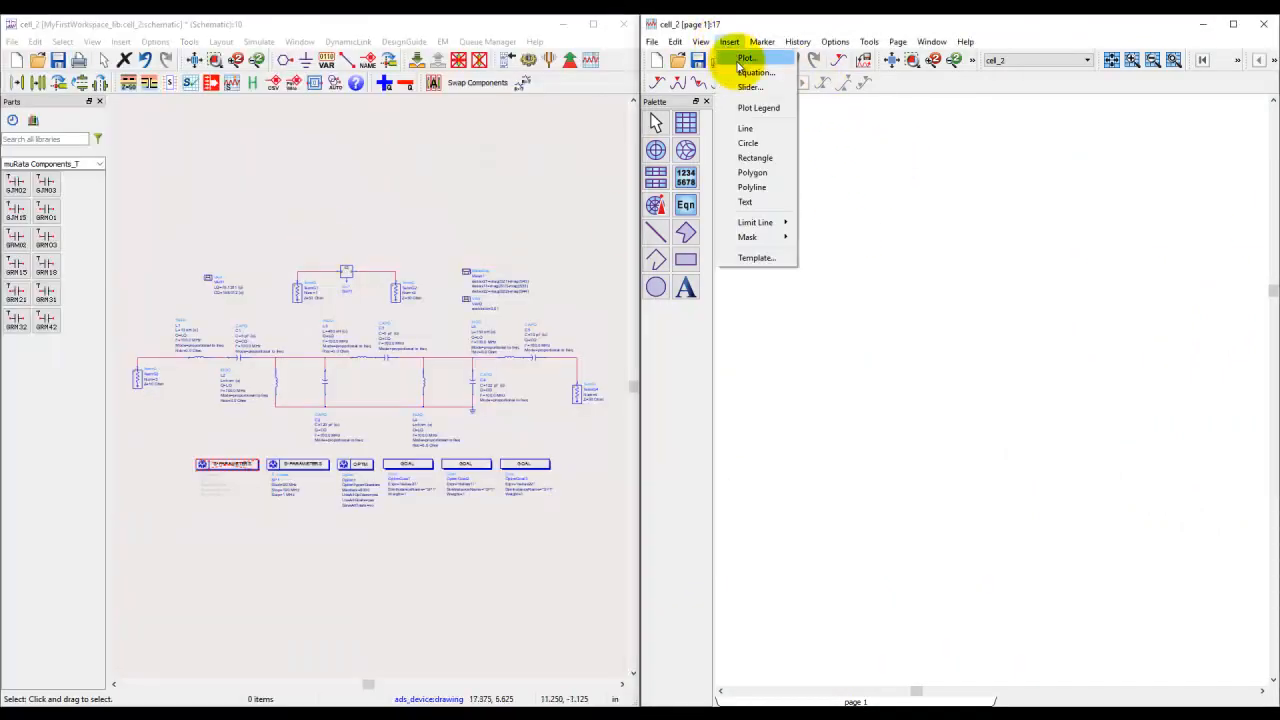
click(752, 258)
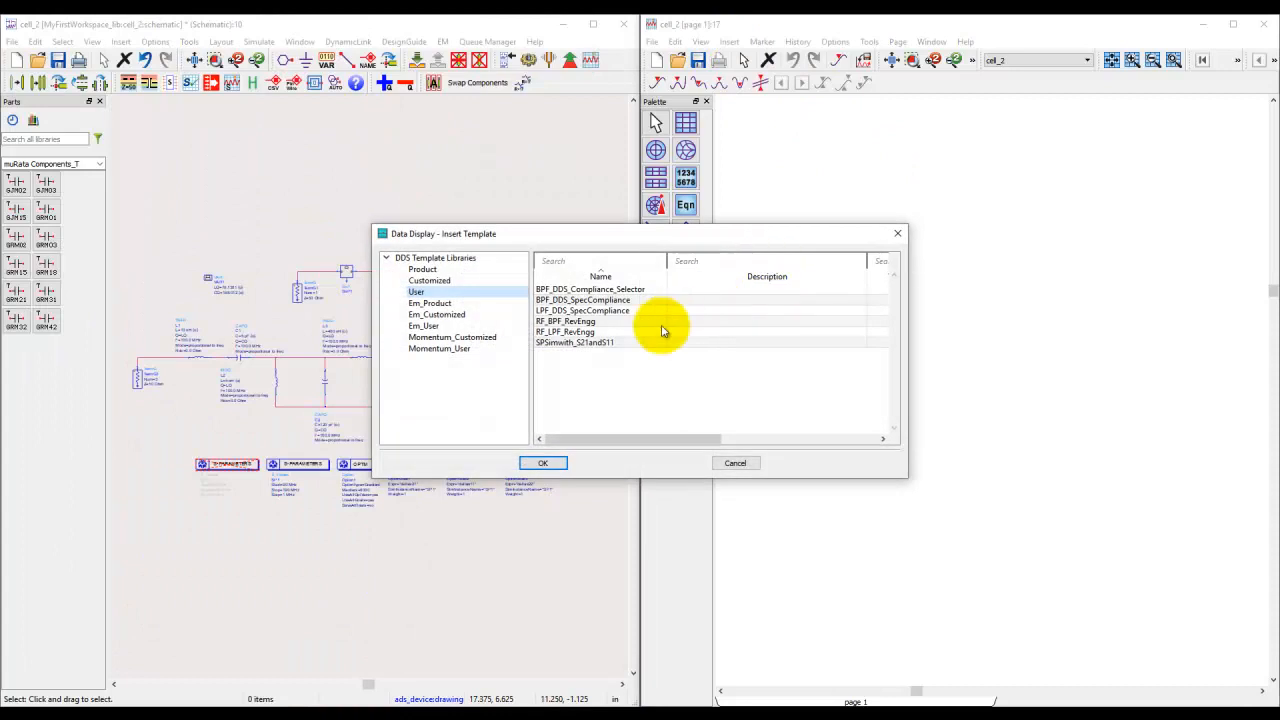
click(600, 331)
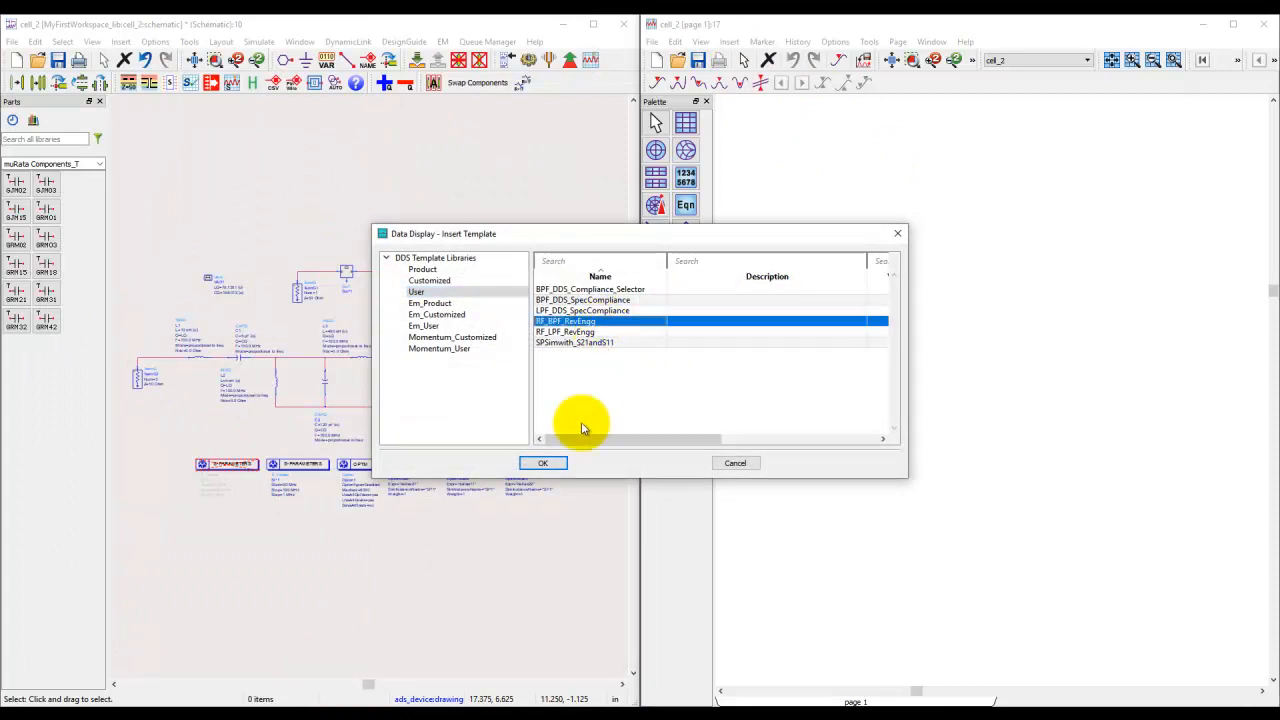
click(549, 463)
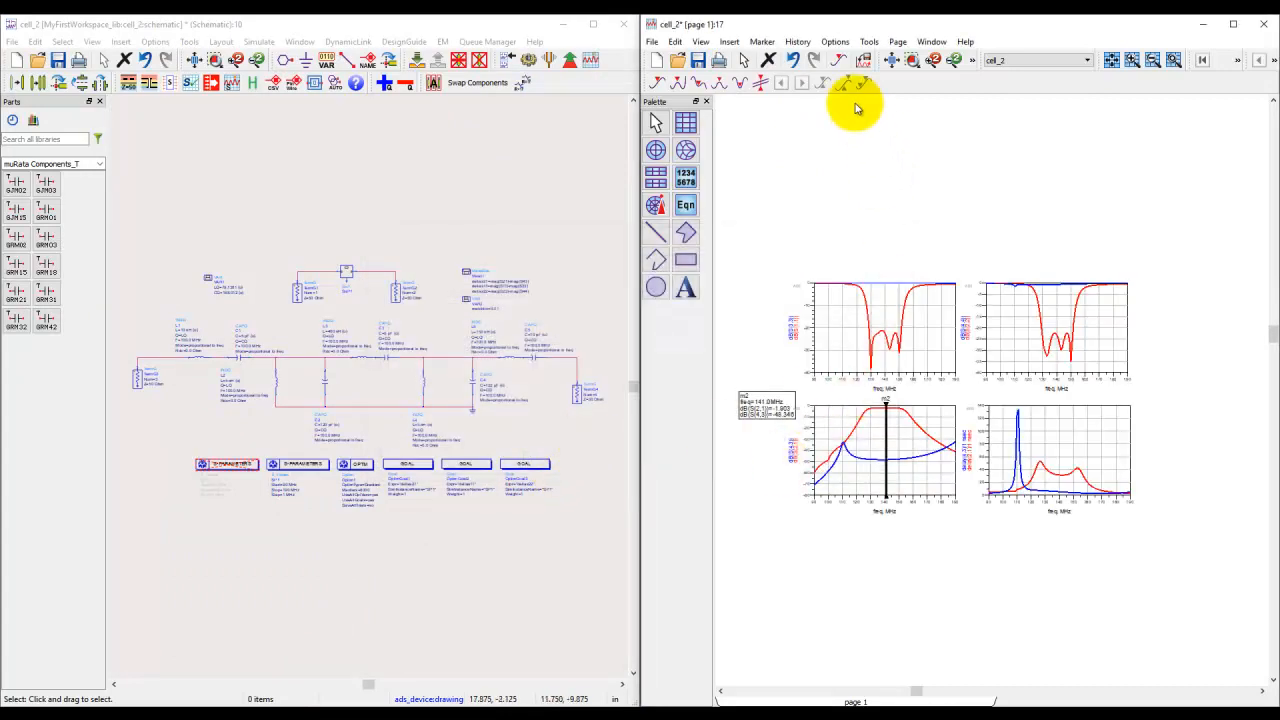
Step: Move the marker m2 readout below the plot of dB(S(2,1)) and dB(S(4,3)), and fit all plots to the page view
click(890, 62)
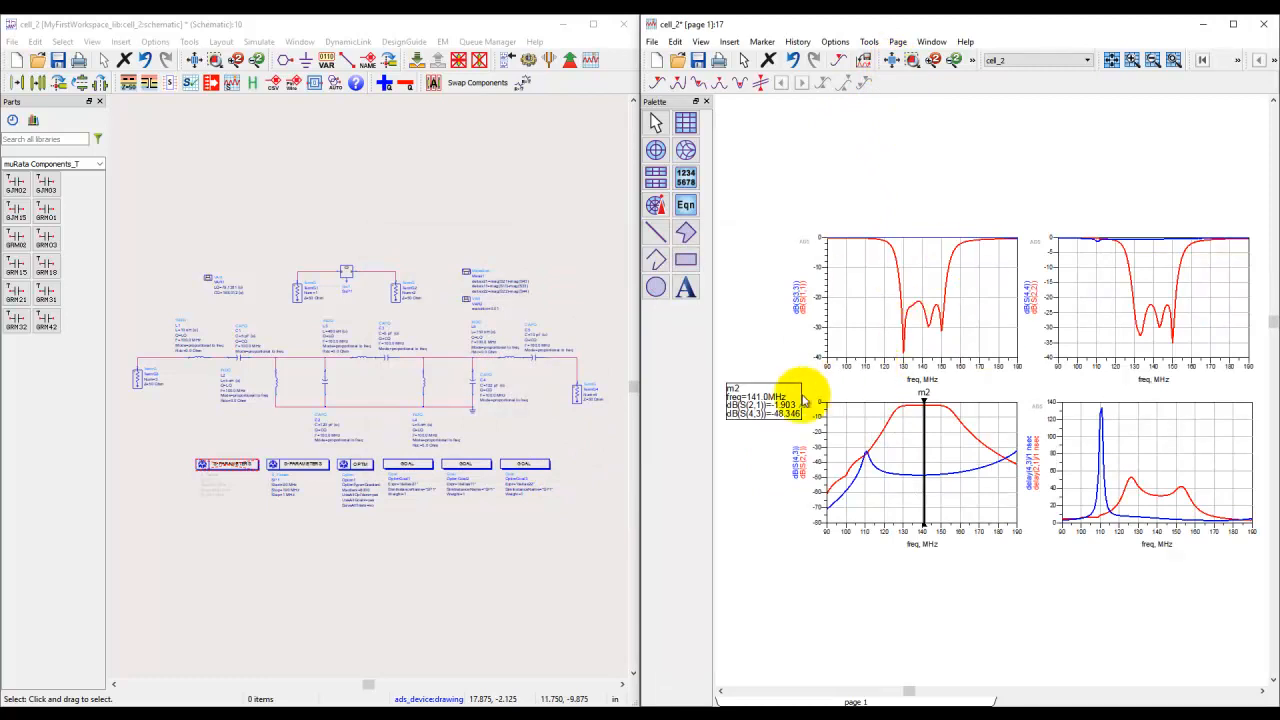
drag(827, 485, 882, 572)
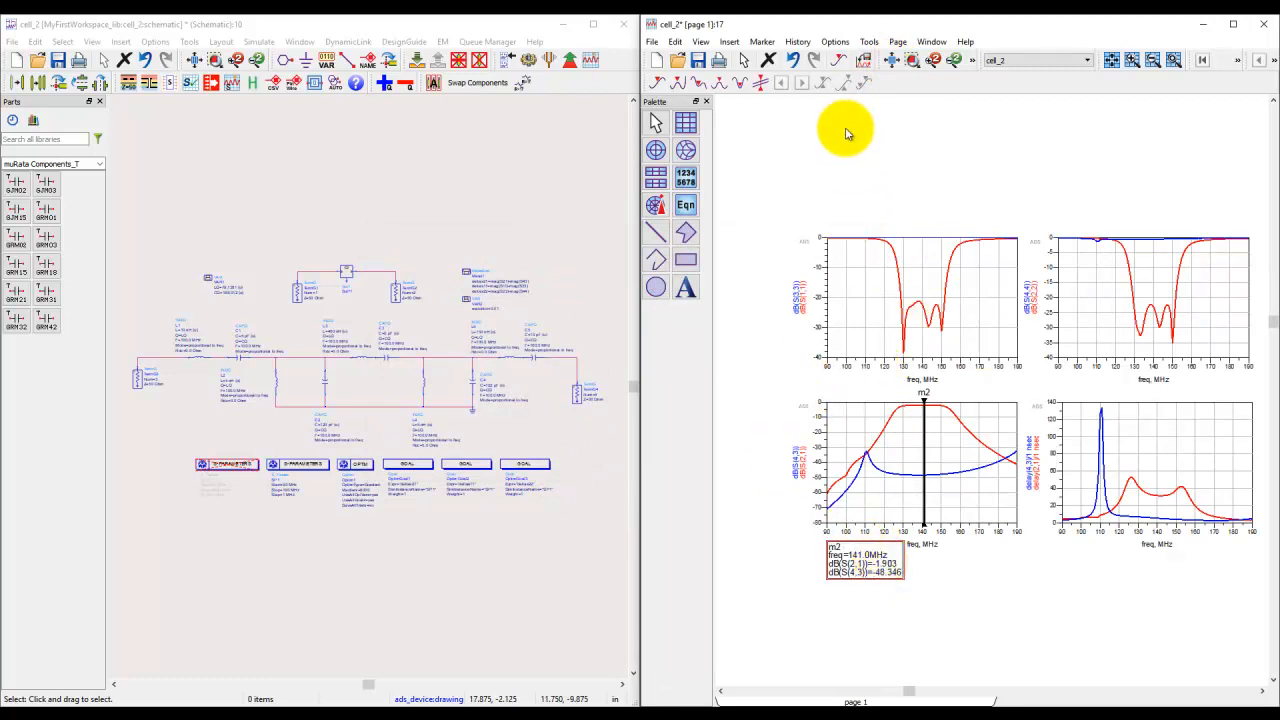
click(888, 62)
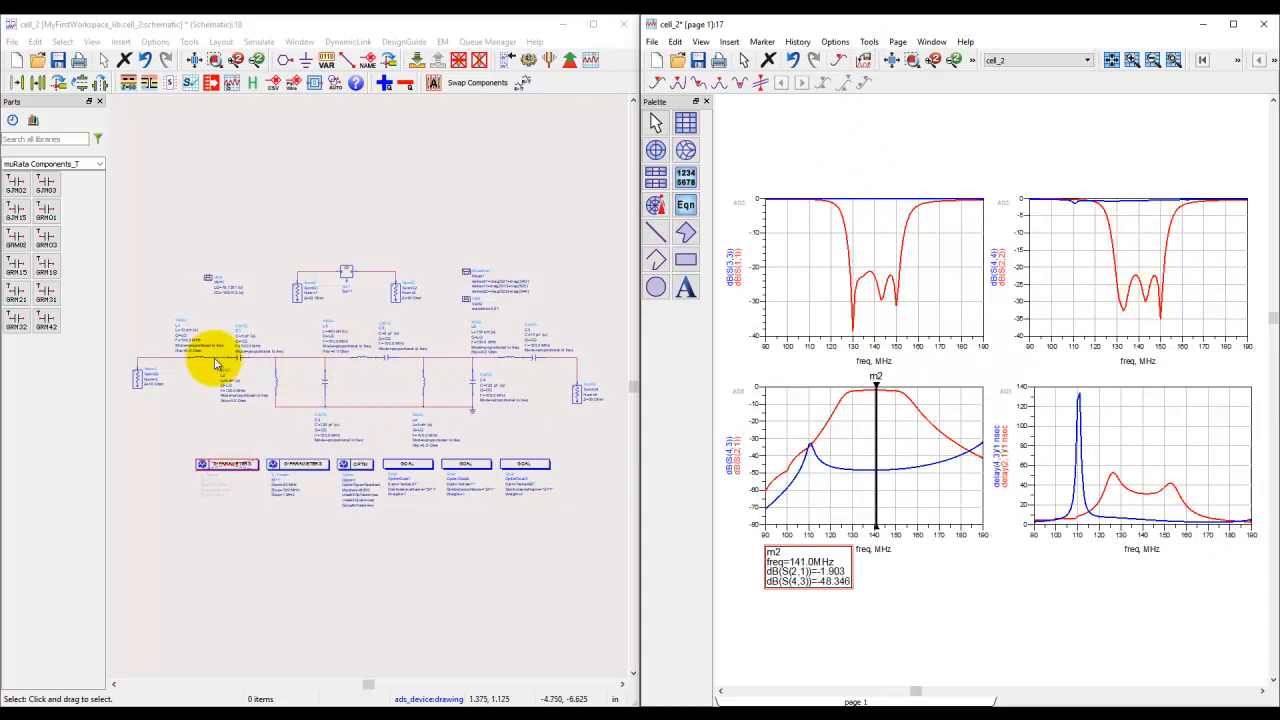
Step: Examine the INDQ and CAPQ component parameters and the LQ and CQ variables in VAR1 of the band-pass schematic
scroll(215, 358, up, 3)
scroll(365, 397, up, 1)
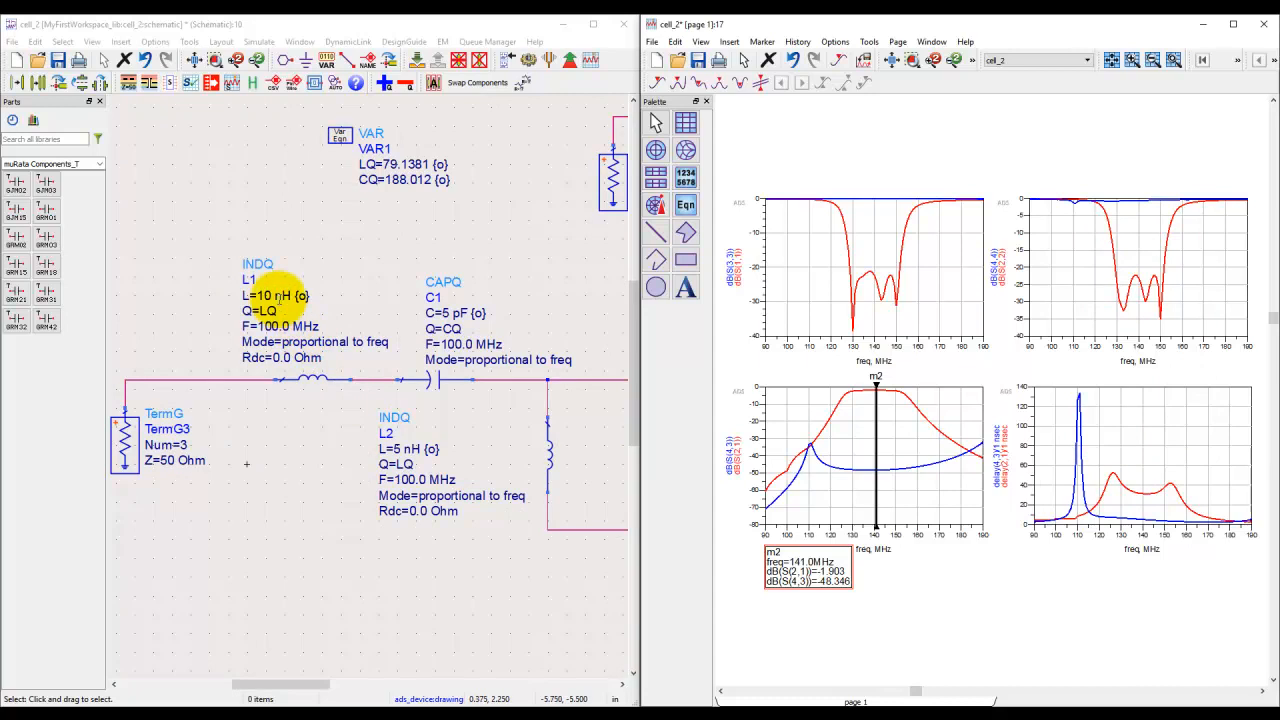
drag(348, 469, 191, 472)
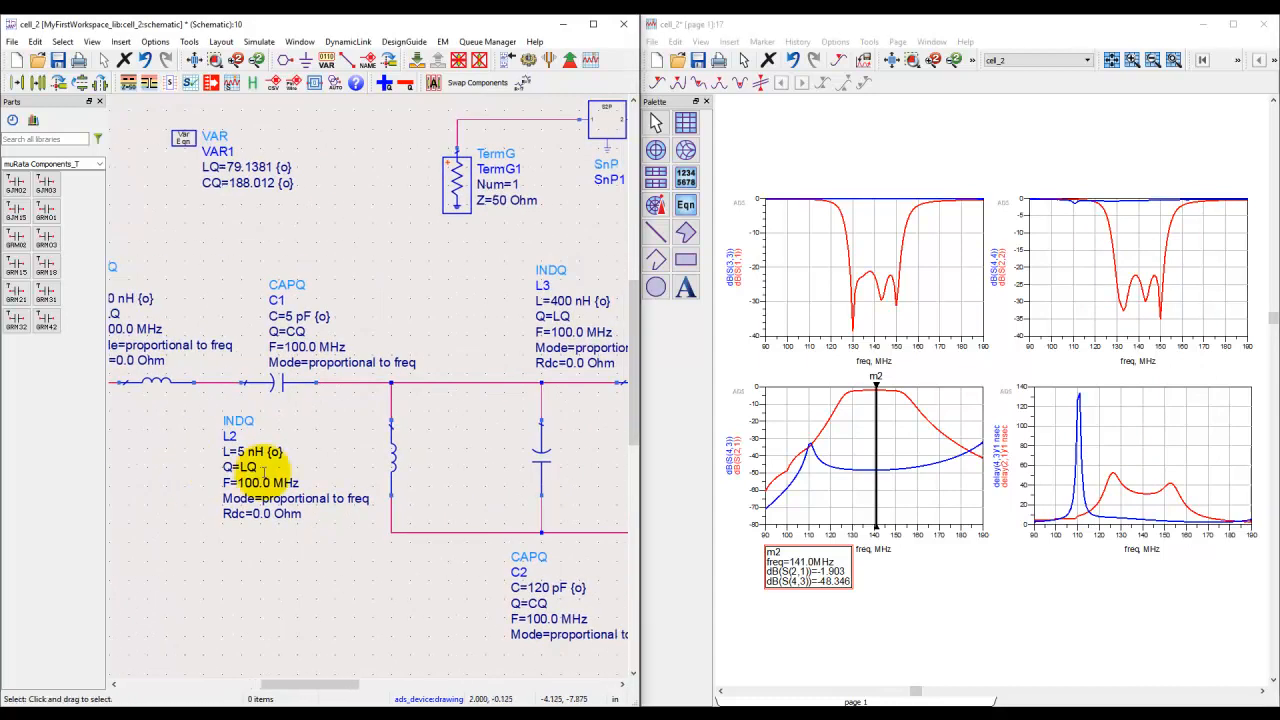
double_click(320, 316)
click(386, 263)
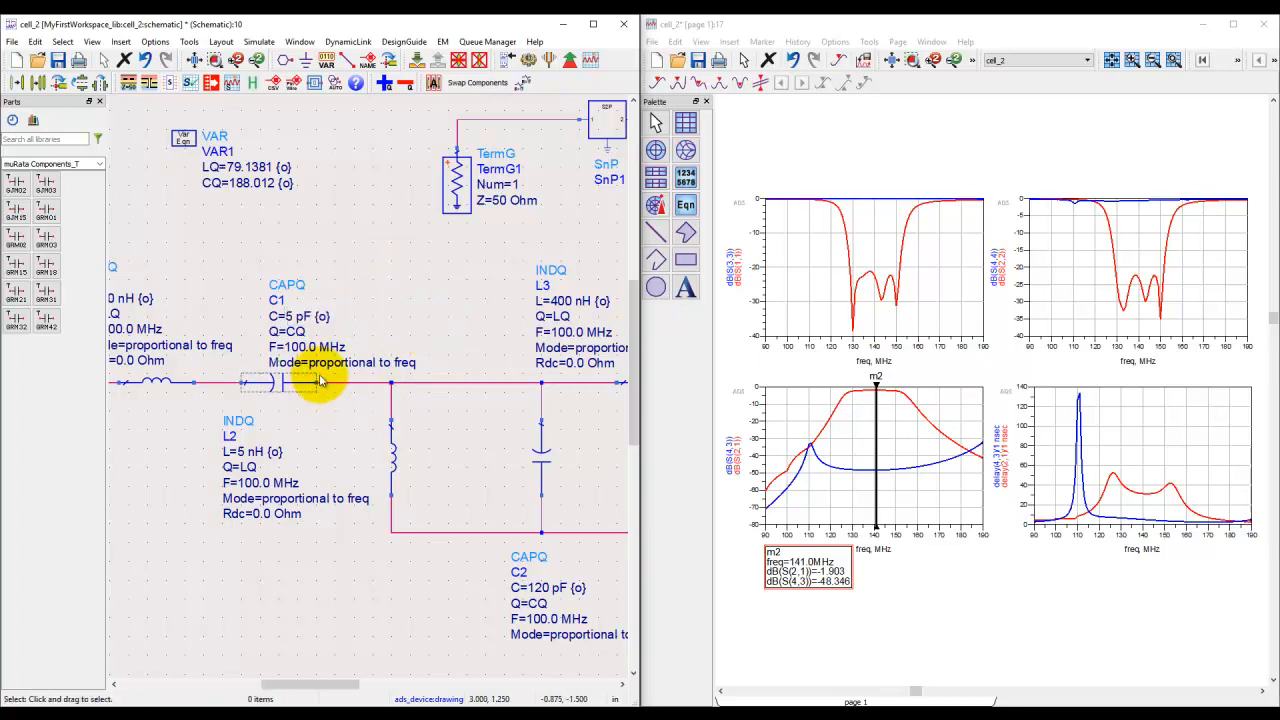
scroll(329, 391, down, 2)
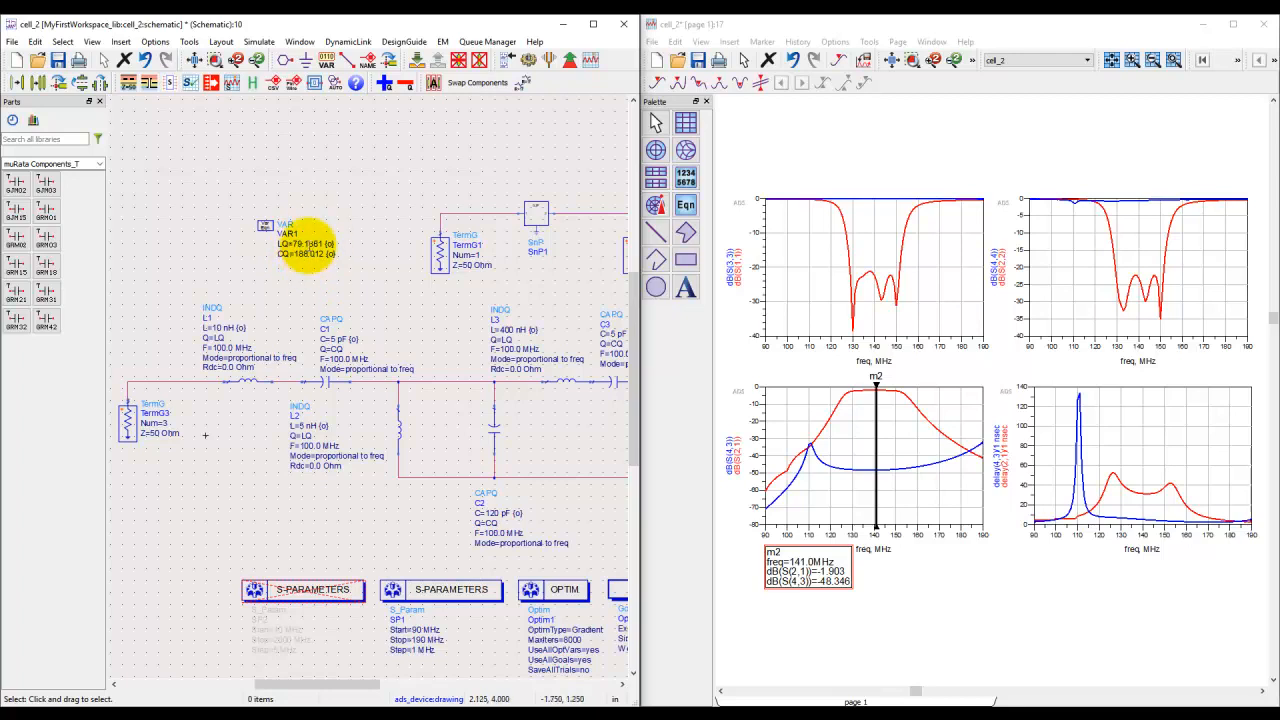
Step: Examine the LQ and CQ variables in VAR1, the Meas1 delta equations and matchtol in VAR2 of the band-pass schematic
scroll(318, 258, up, 2)
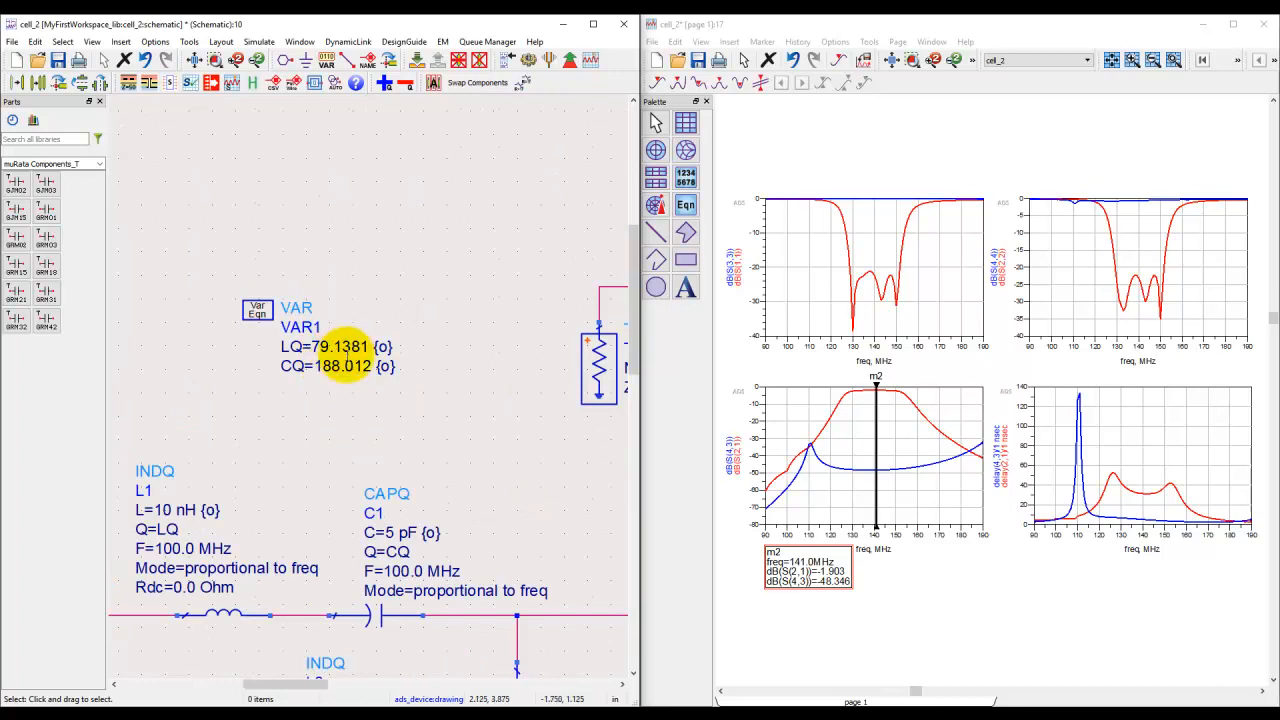
scroll(366, 423, down, 4)
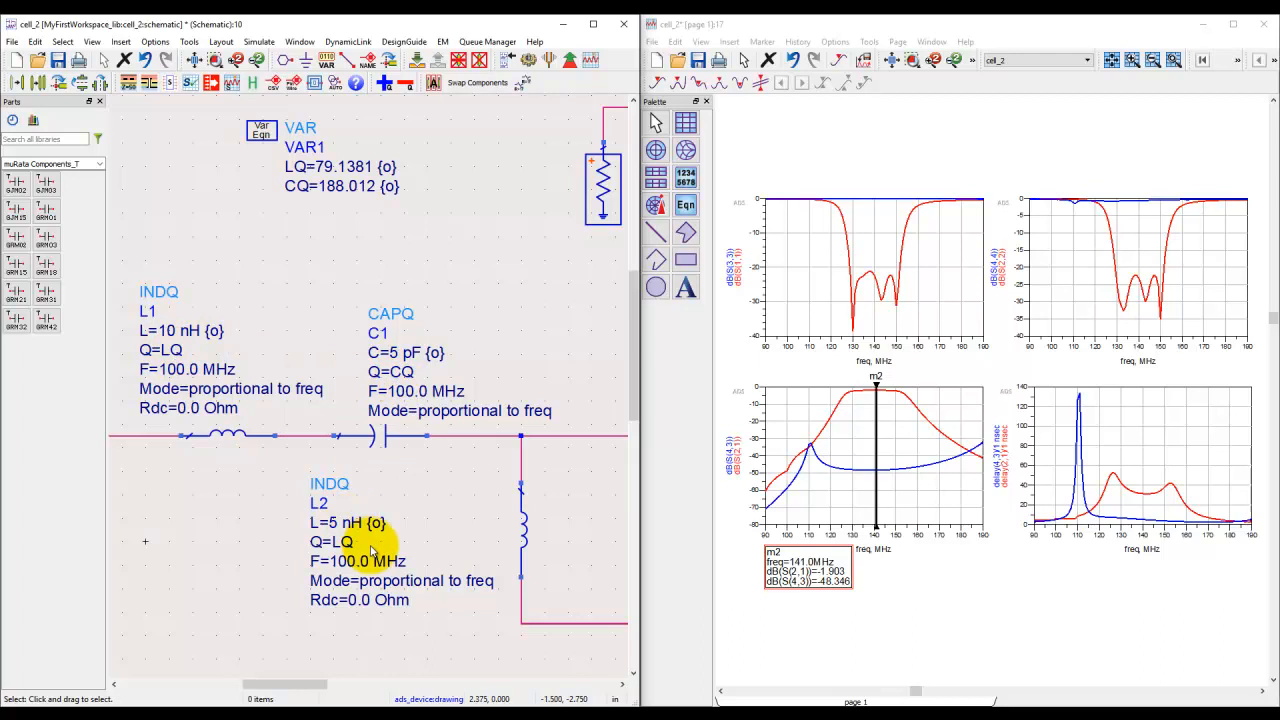
click(236, 60)
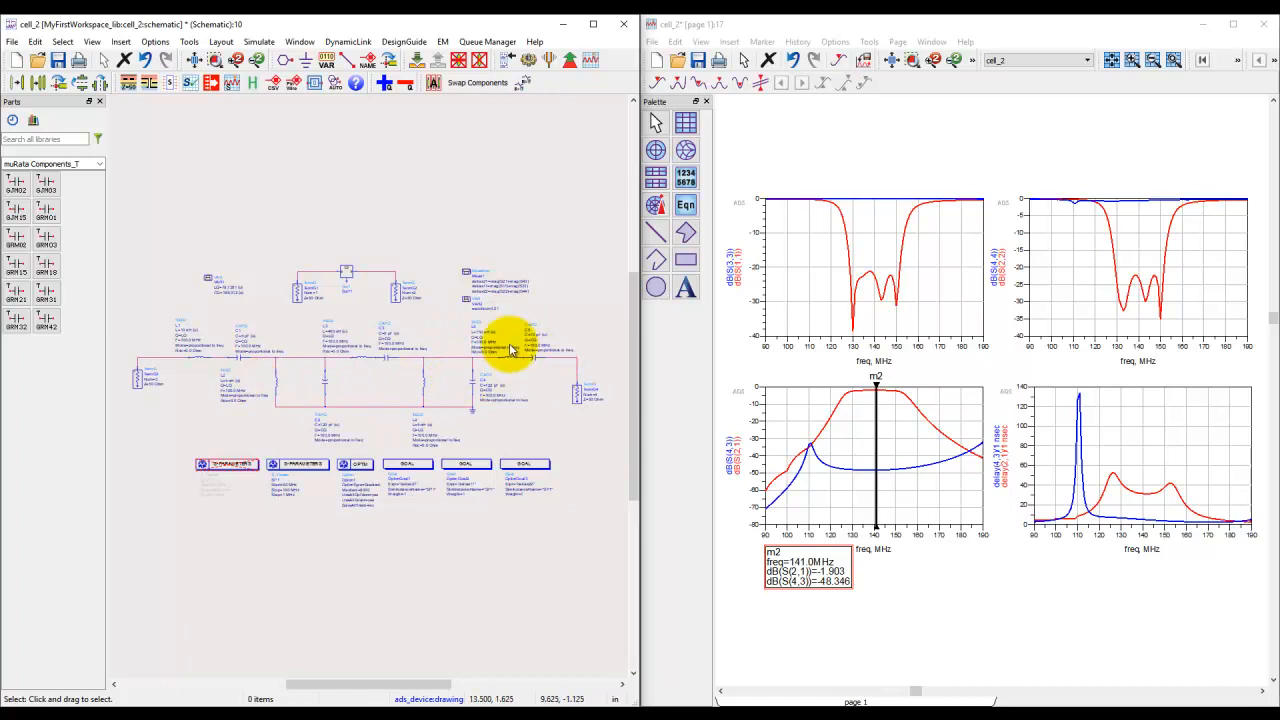
scroll(505, 300, up, 1)
scroll(370, 386, up, 1)
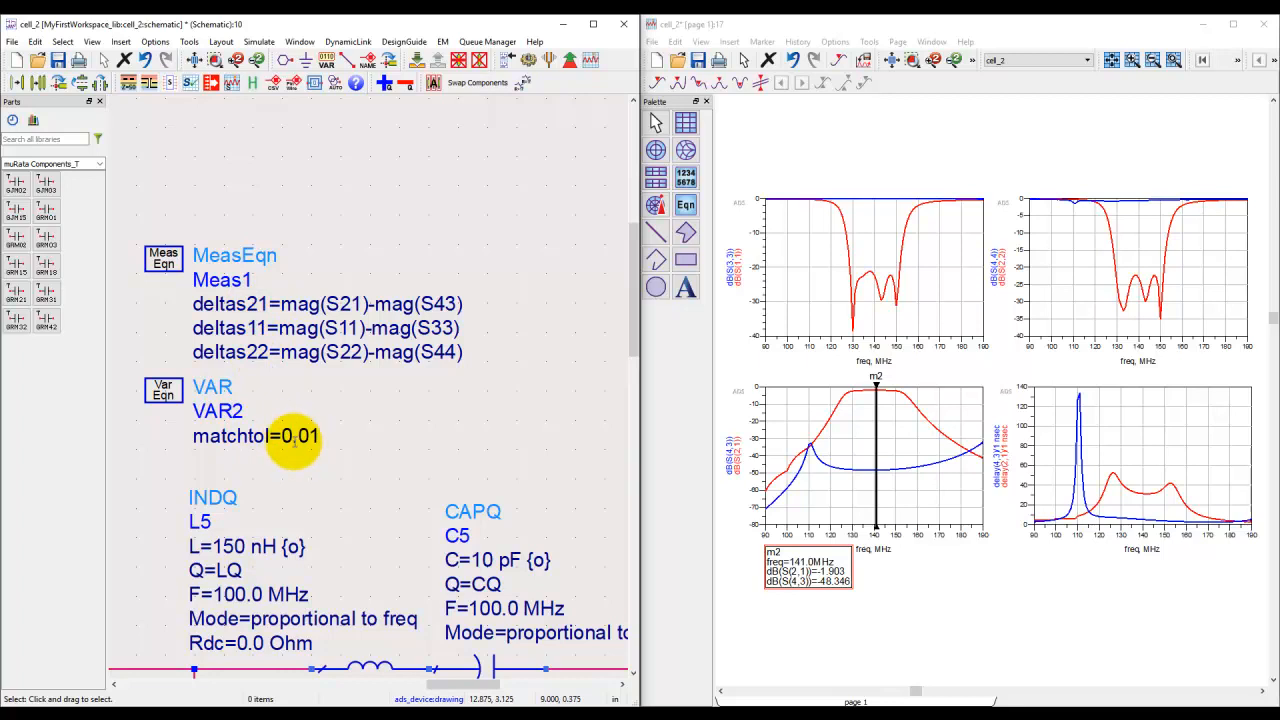
click(194, 58)
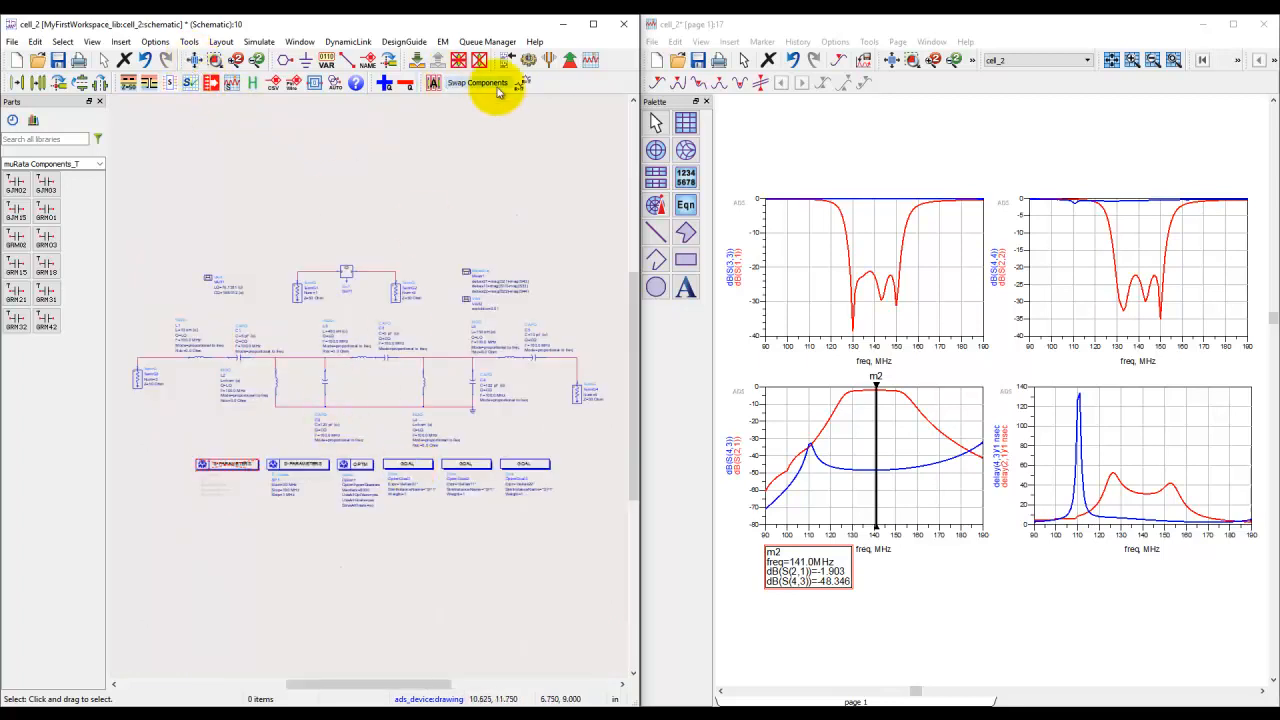
Step: Optimize the band-pass filter against all three goals, pausing after about 165 iterations, and update the design's algorithm and variables
click(570, 62)
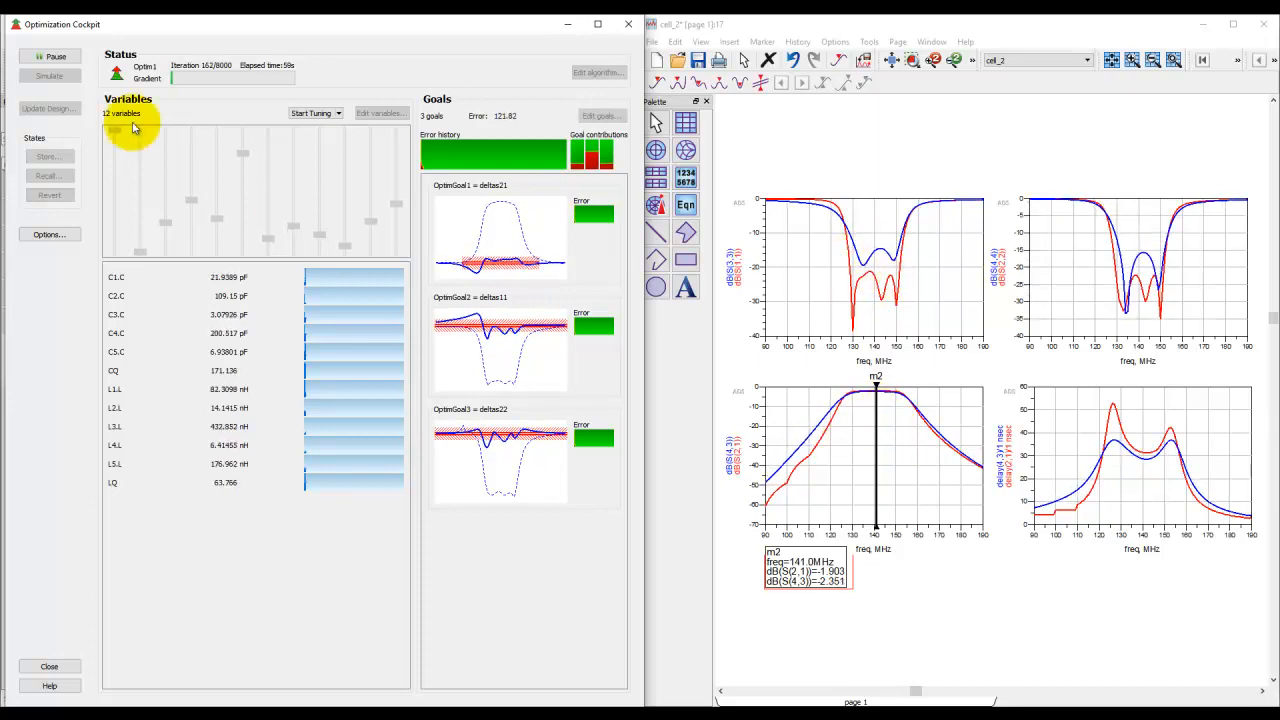
click(50, 56)
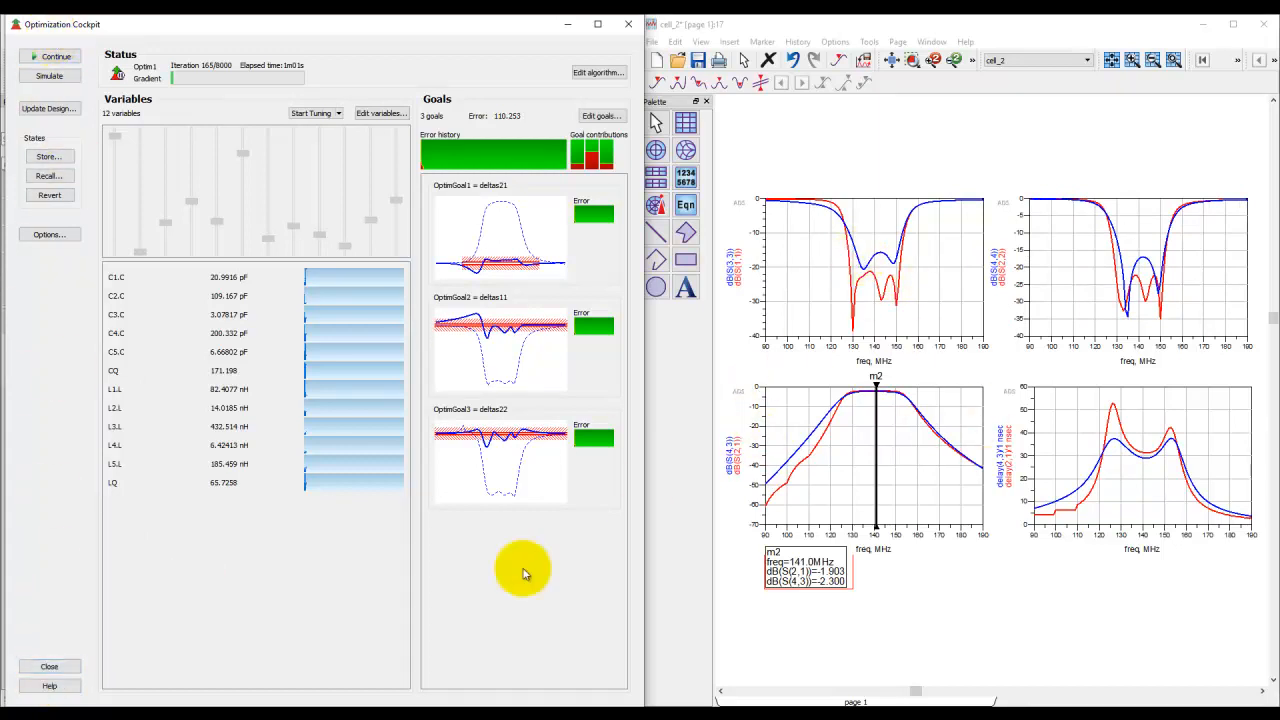
click(69, 670)
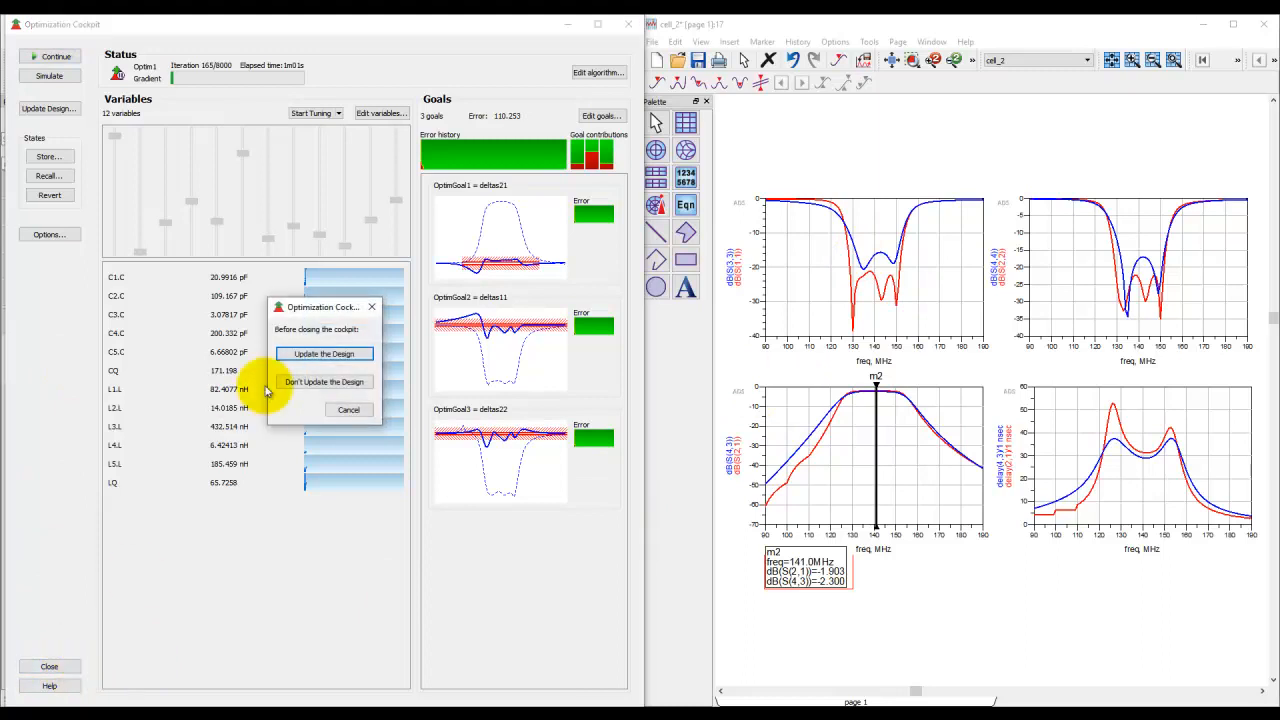
click(335, 358)
click(328, 400)
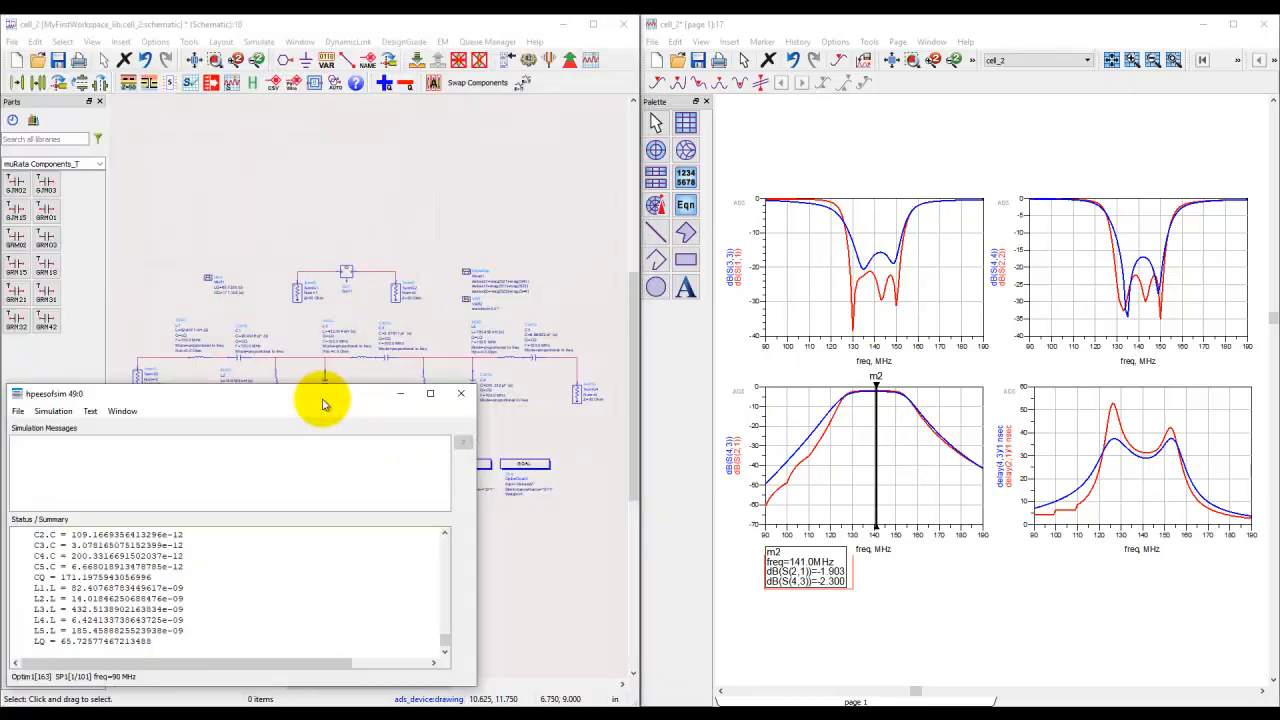
Step: Re-simulate the updated cell_2 schematic and close its simulation status windows
click(460, 395)
click(528, 61)
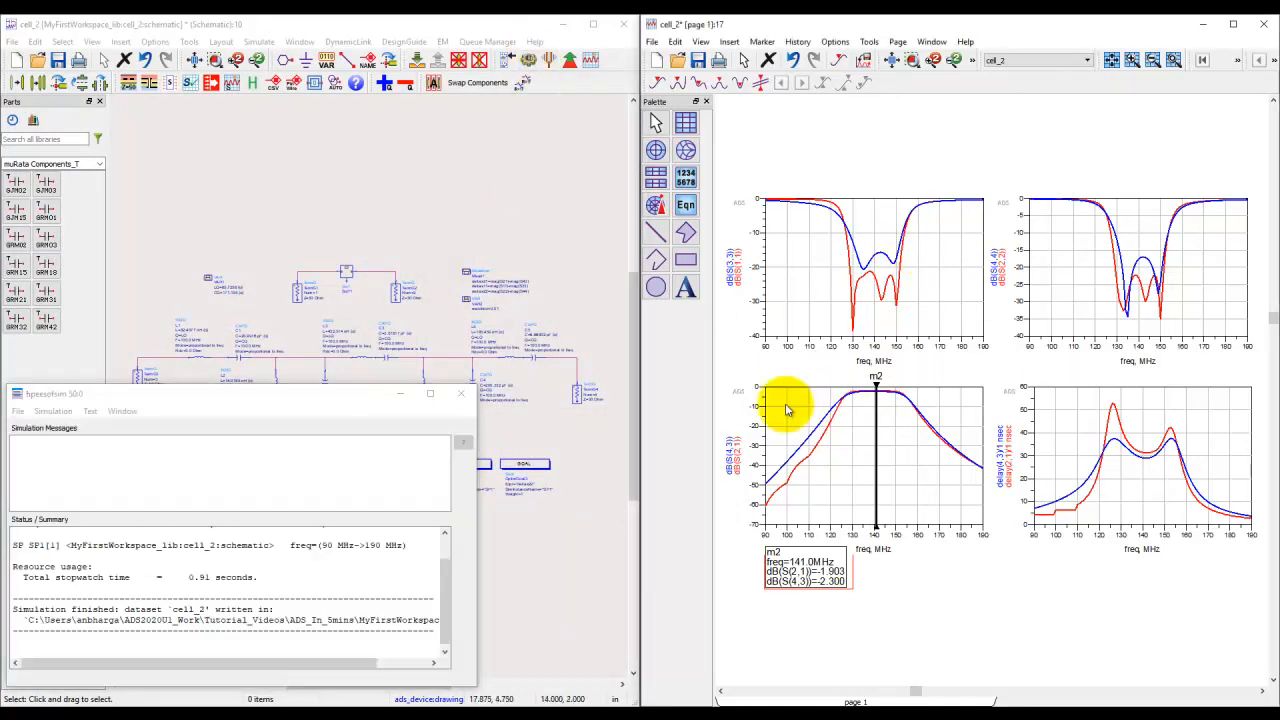
click(465, 398)
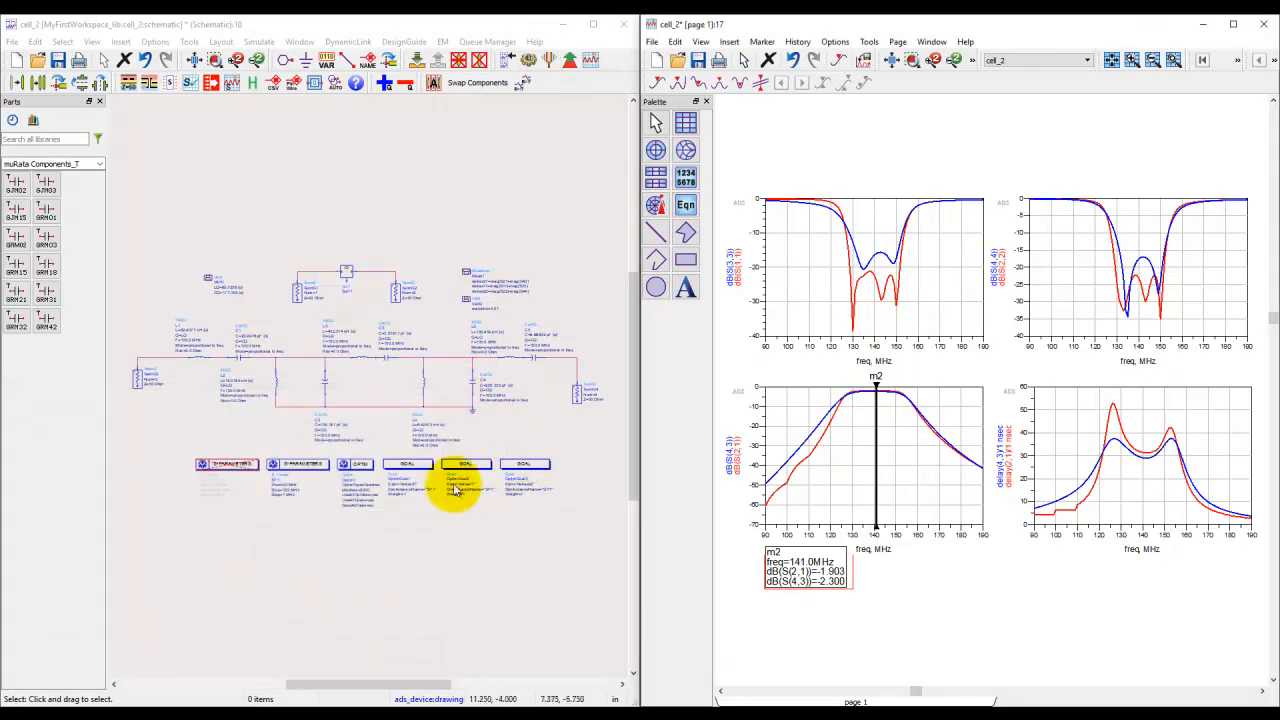
Step: Deactivate the goals OptimGoal2 (deltas11) and OptimGoal3 (deltas22) in the schematic
scroll(378, 393, up, 2)
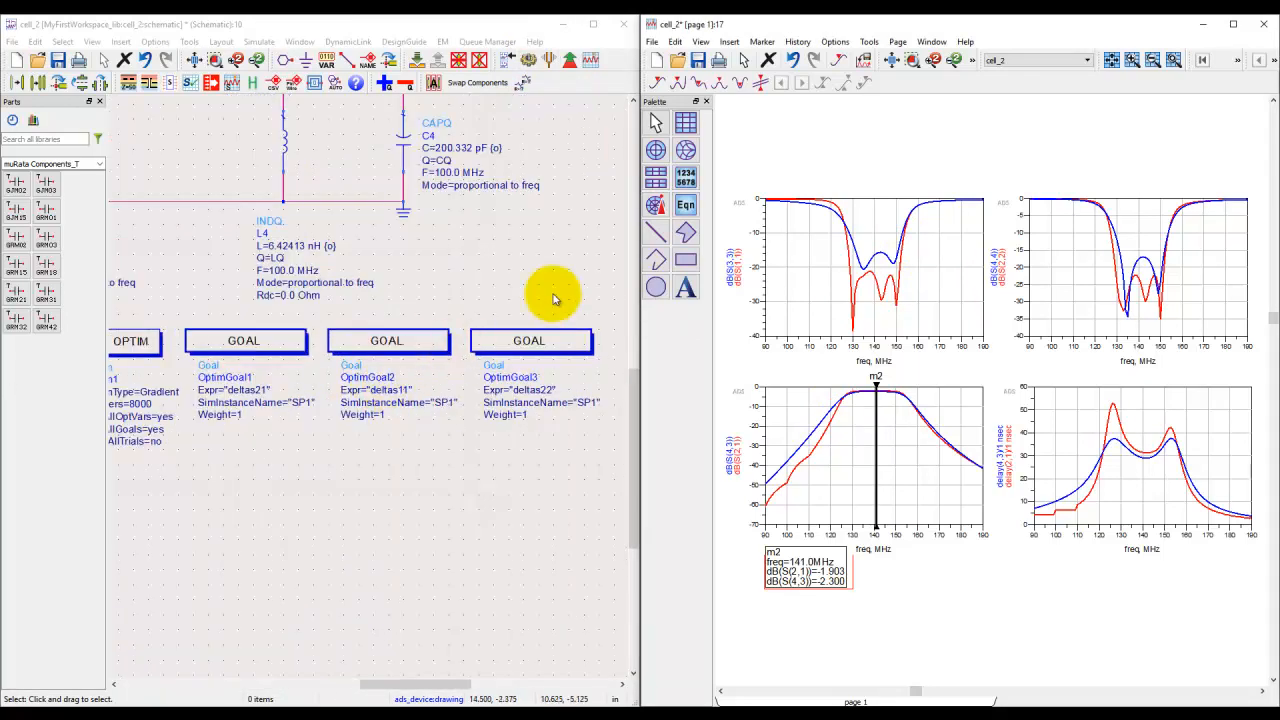
drag(607, 295, 323, 452)
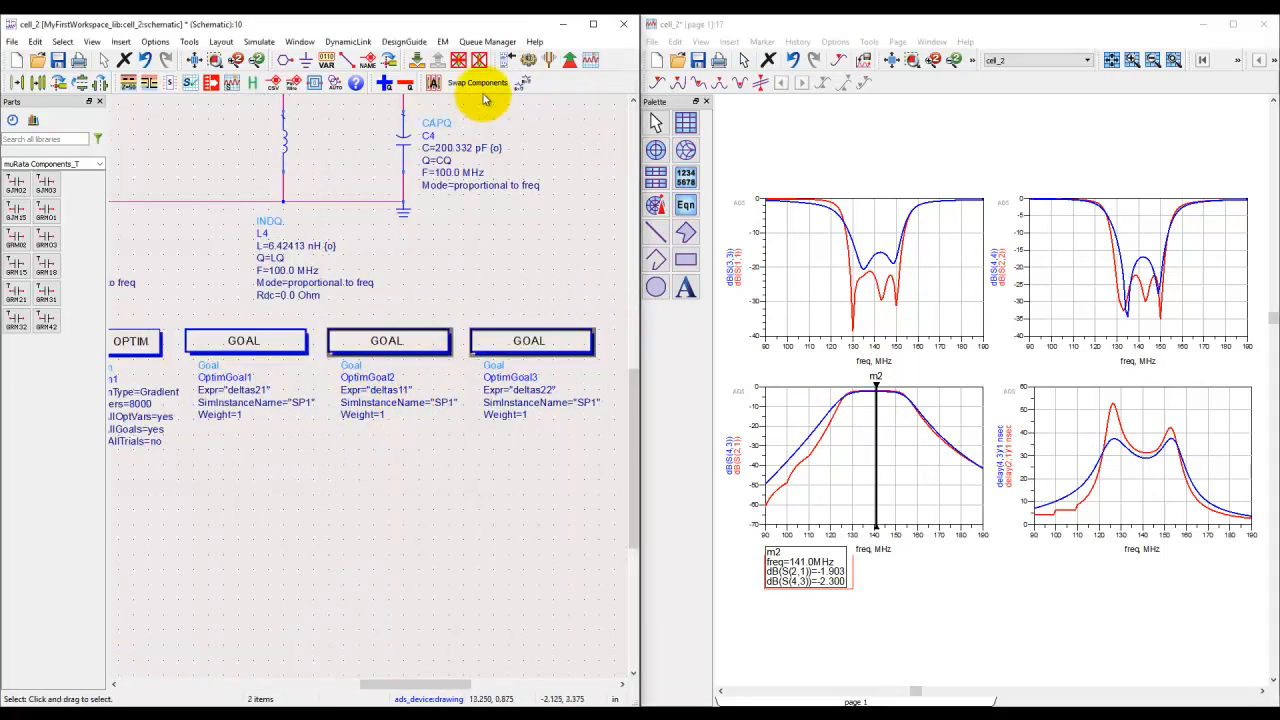
click(480, 61)
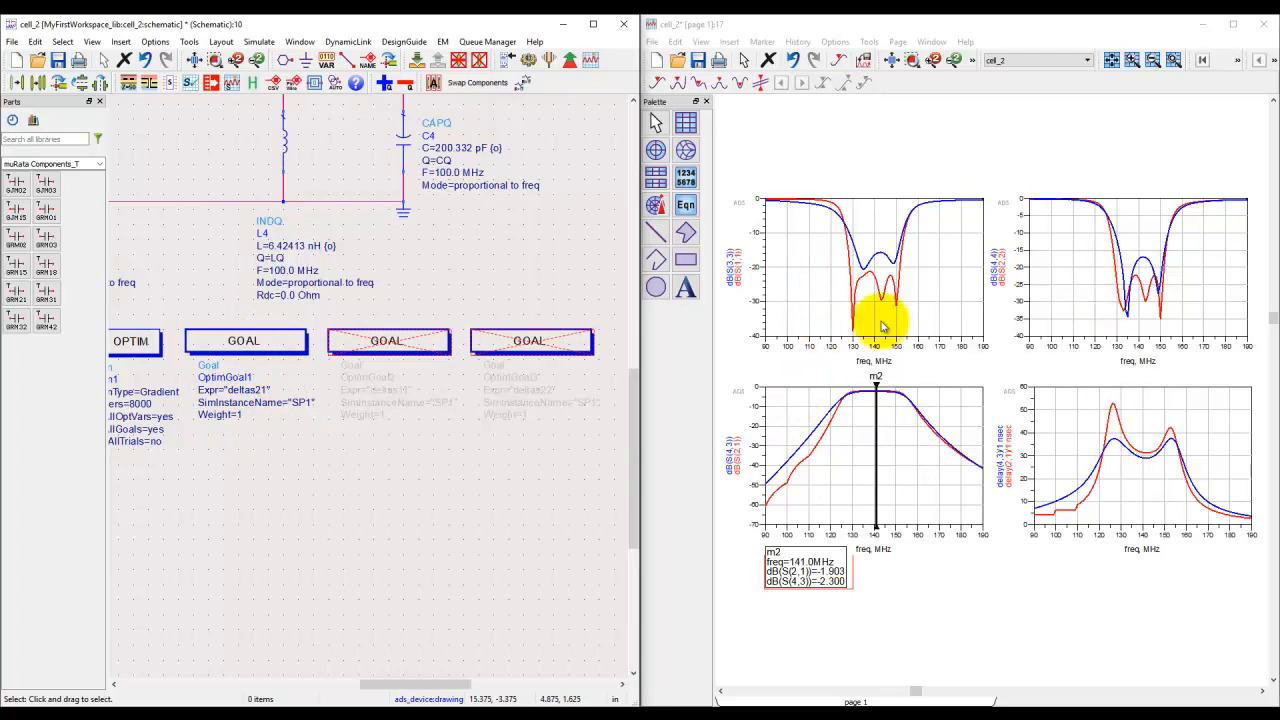
Step: Optimize the filter against OptimGoal1 (deltas21) alone and update the design with the resulting algorithm and variable settings
click(566, 61)
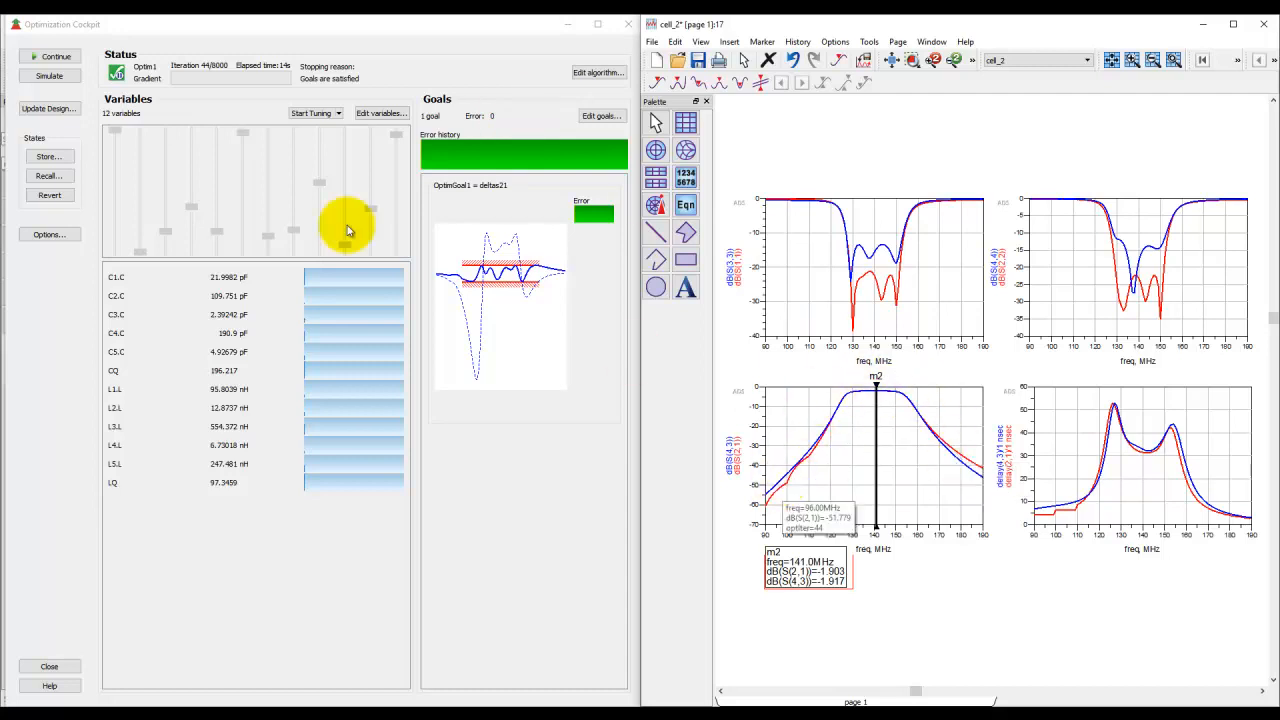
click(49, 666)
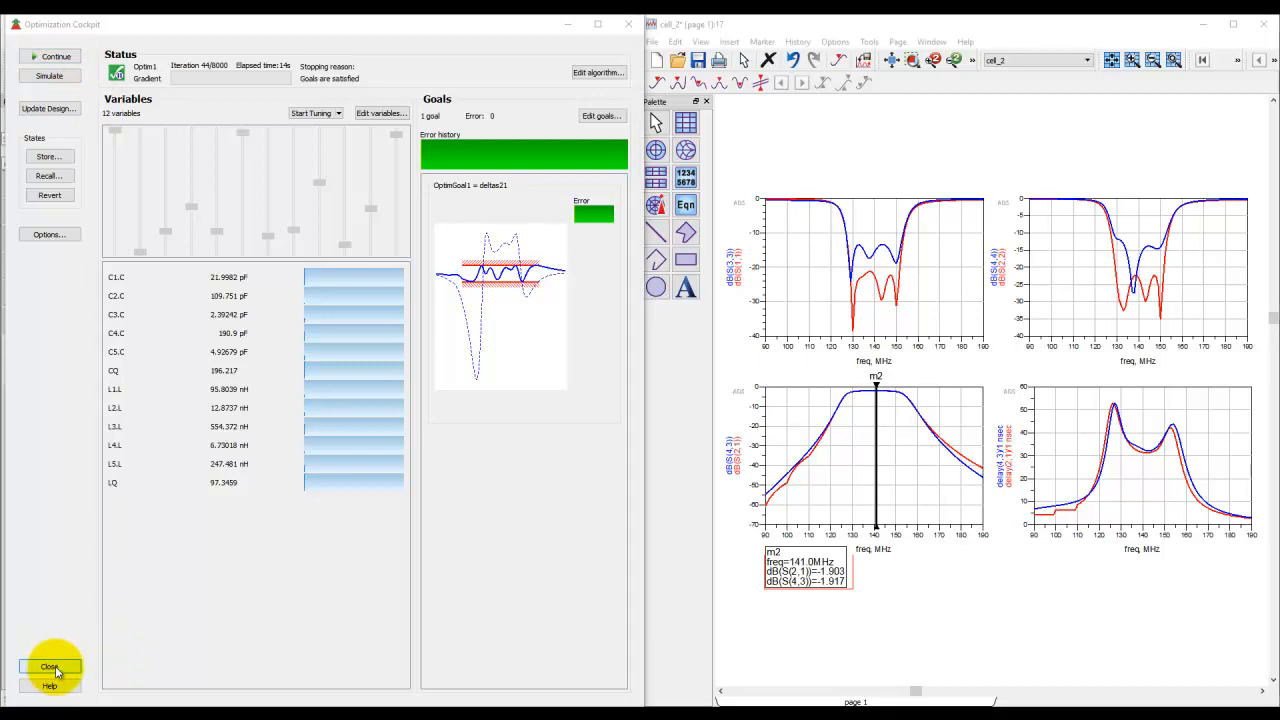
click(310, 355)
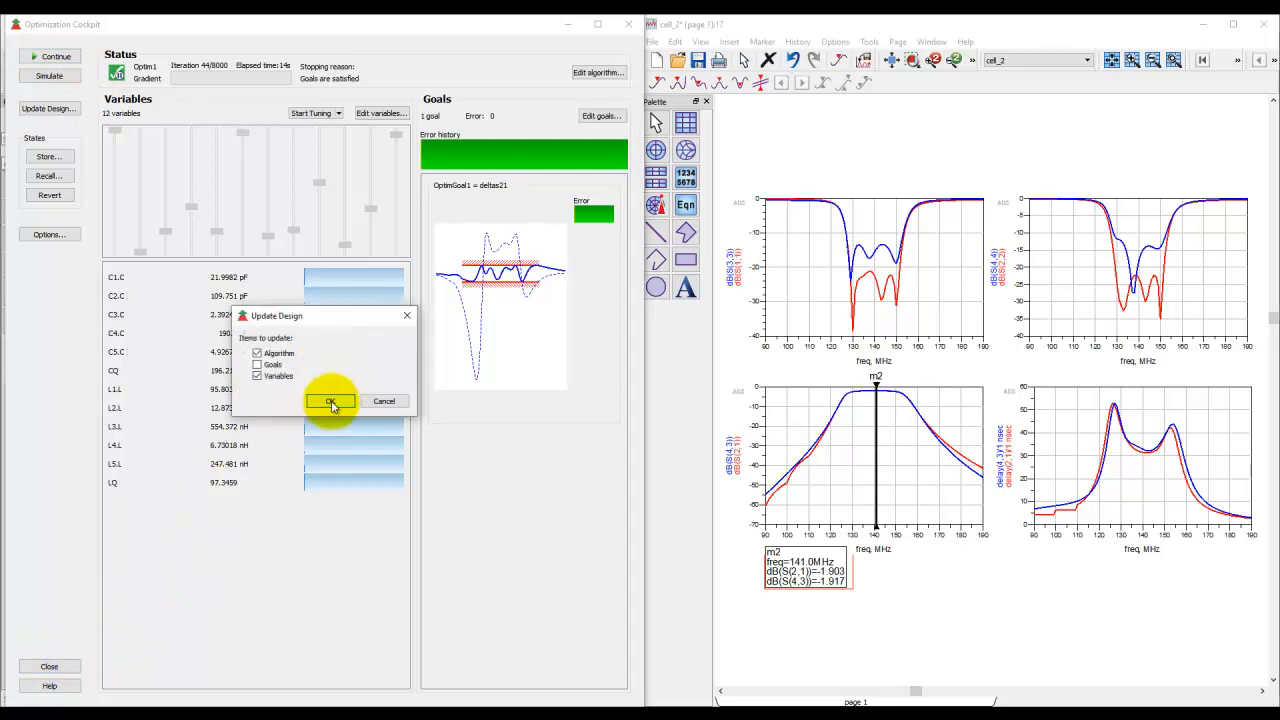
click(331, 401)
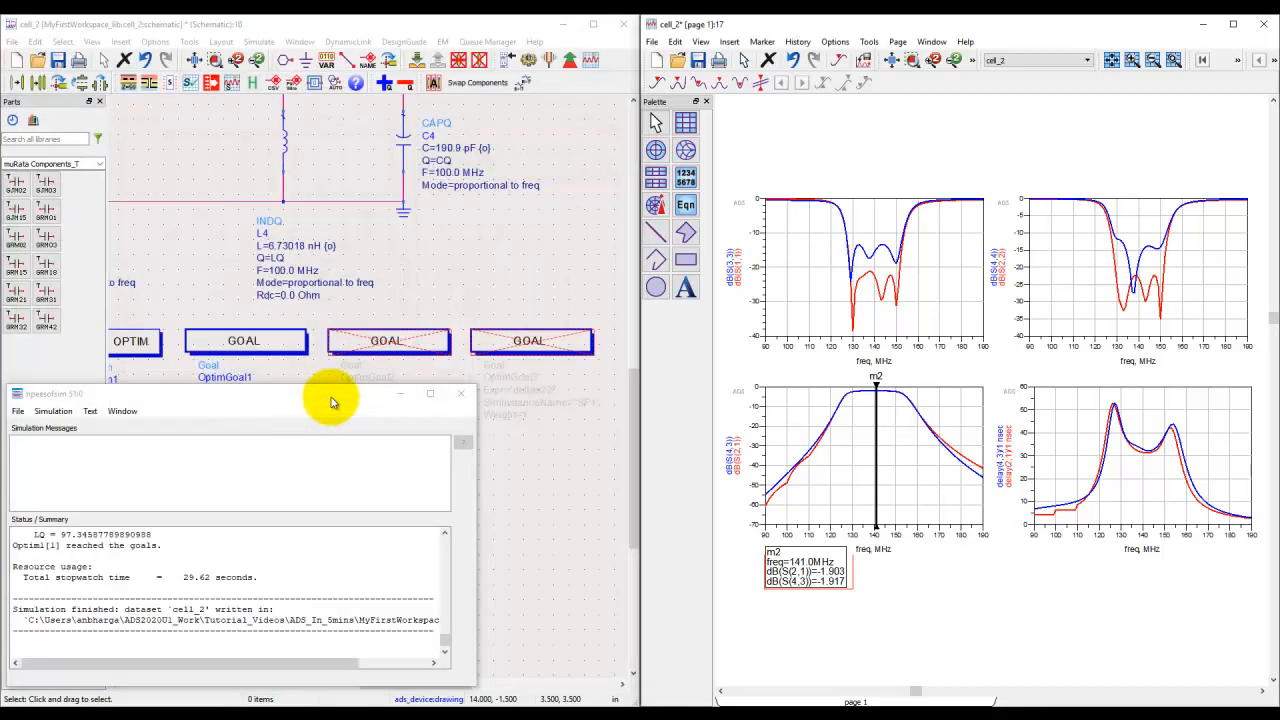
click(460, 398)
Step: Check matchtol in VAR2 and reactivate only the OptimGoal2 goal for deltas11
scroll(480, 266, down, 4)
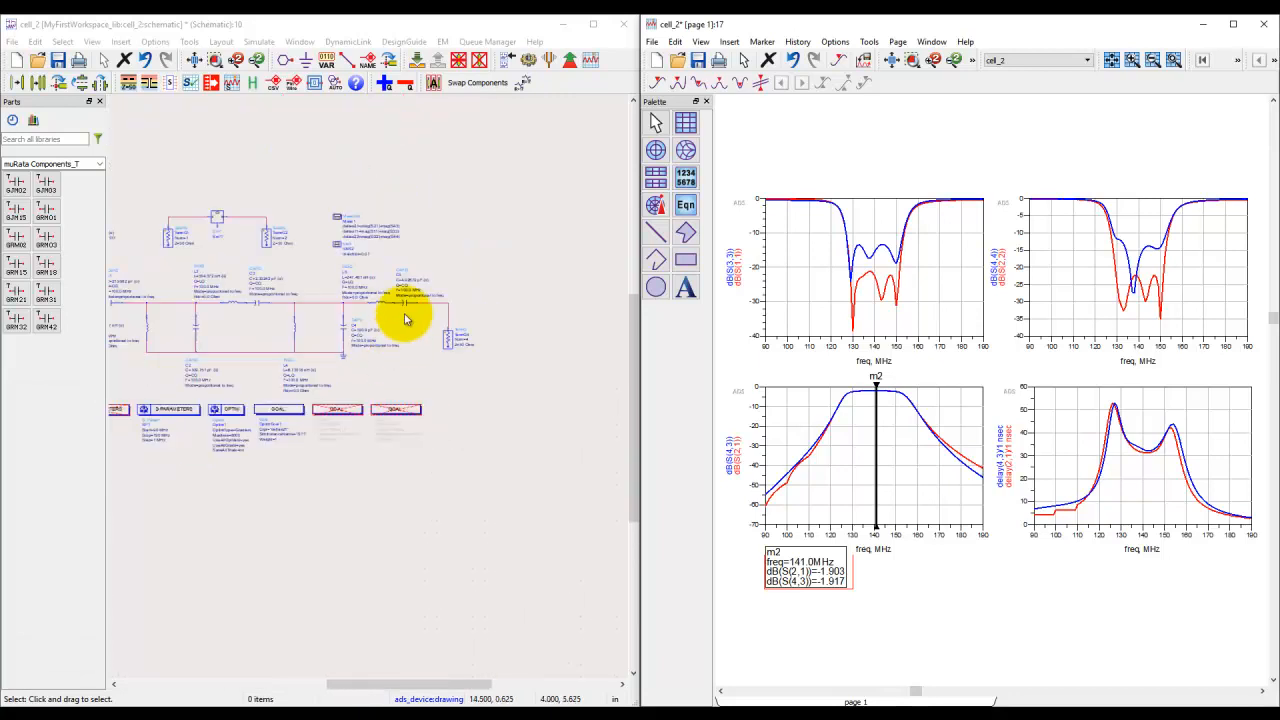
scroll(400, 343, up, 4)
scroll(364, 372, up, 2)
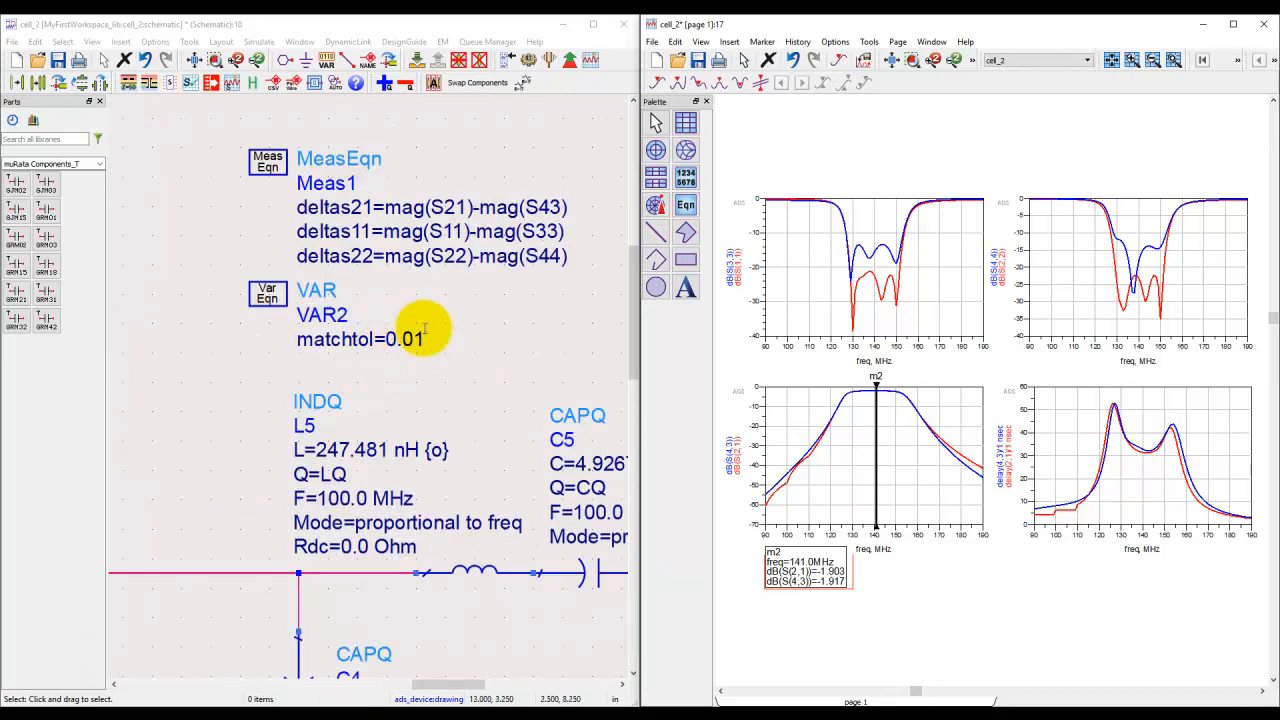
click(195, 62)
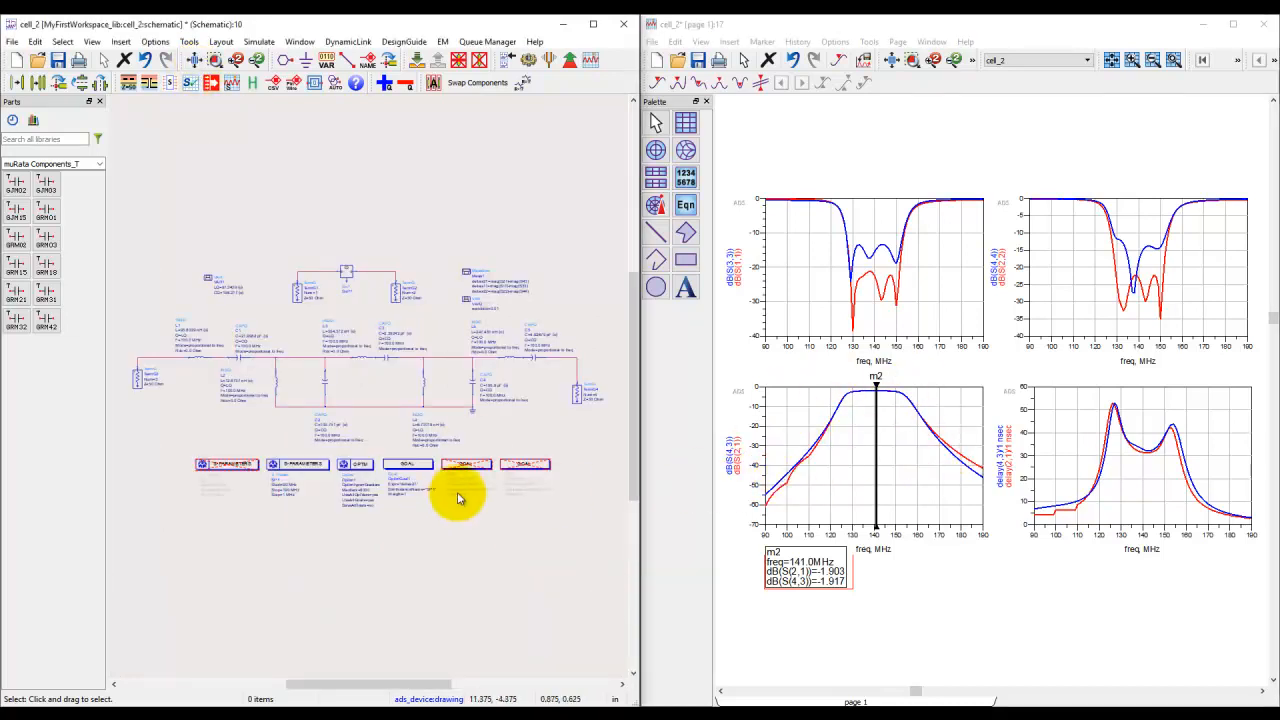
drag(561, 453, 416, 491)
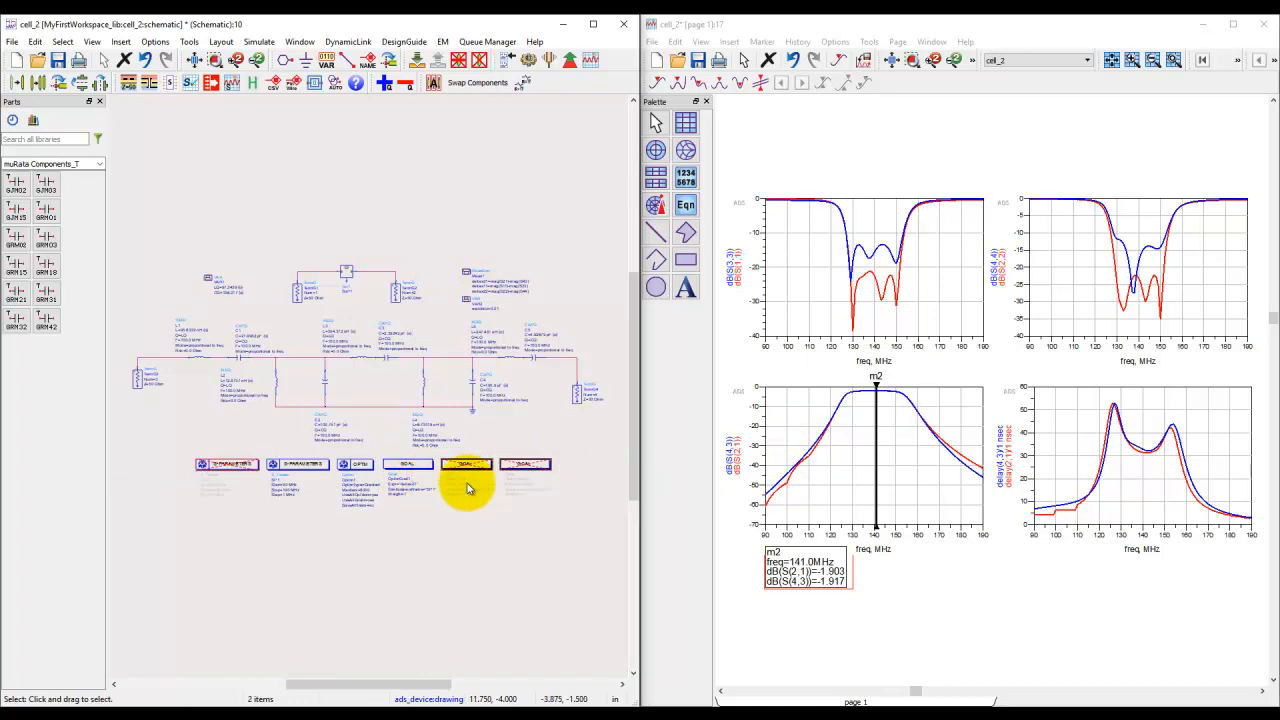
click(471, 460)
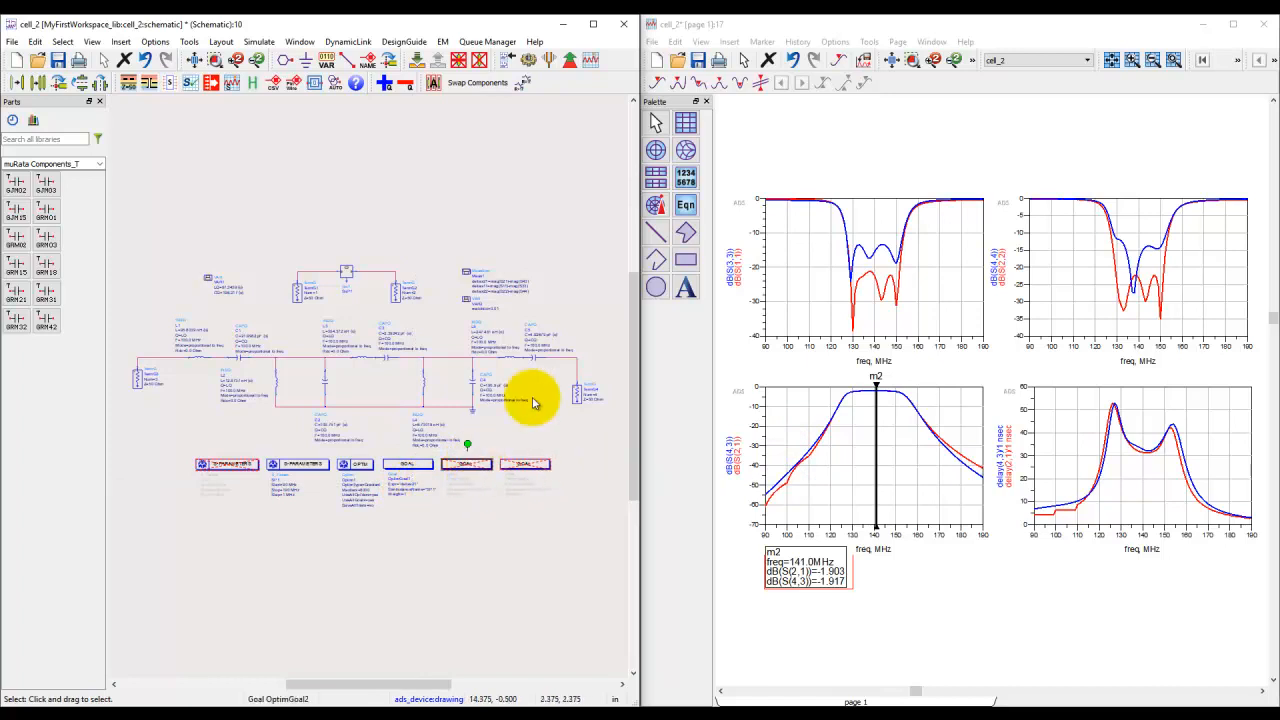
click(481, 57)
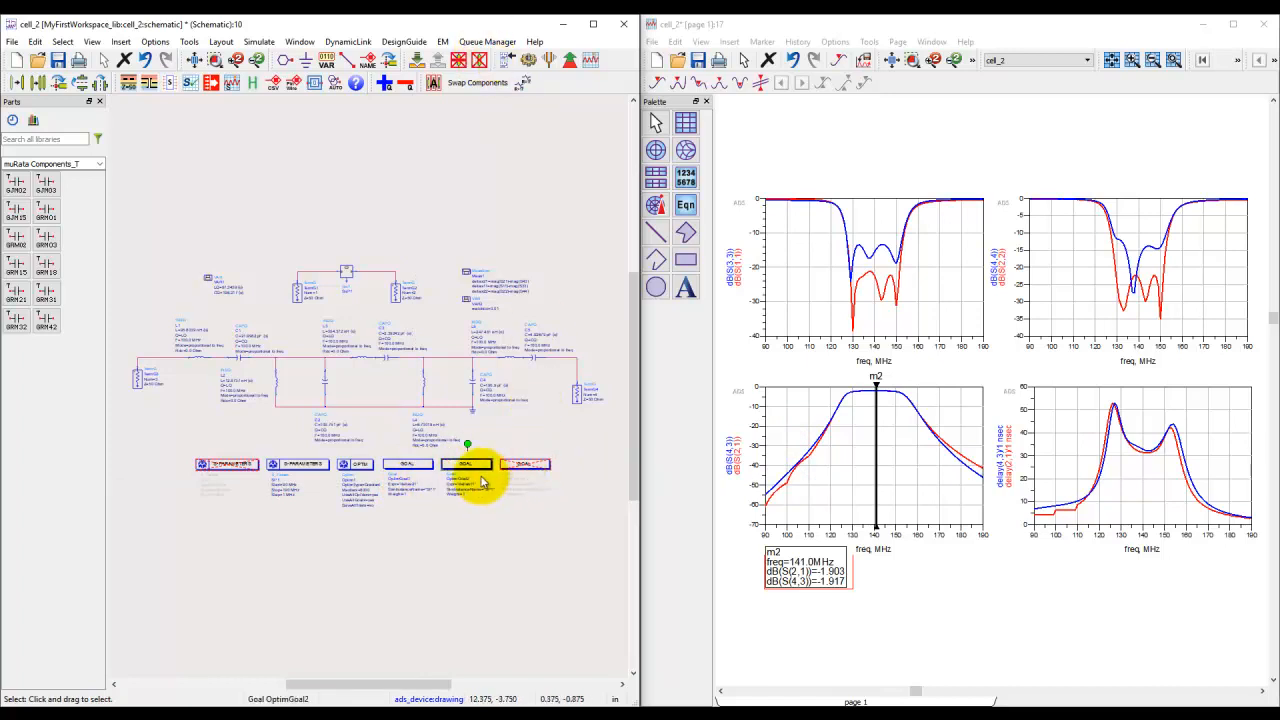
Step: Optimize against OptimGoal1 and OptimGoal2, pausing after about 62 iterations, and update the design with the optimized variables
click(567, 62)
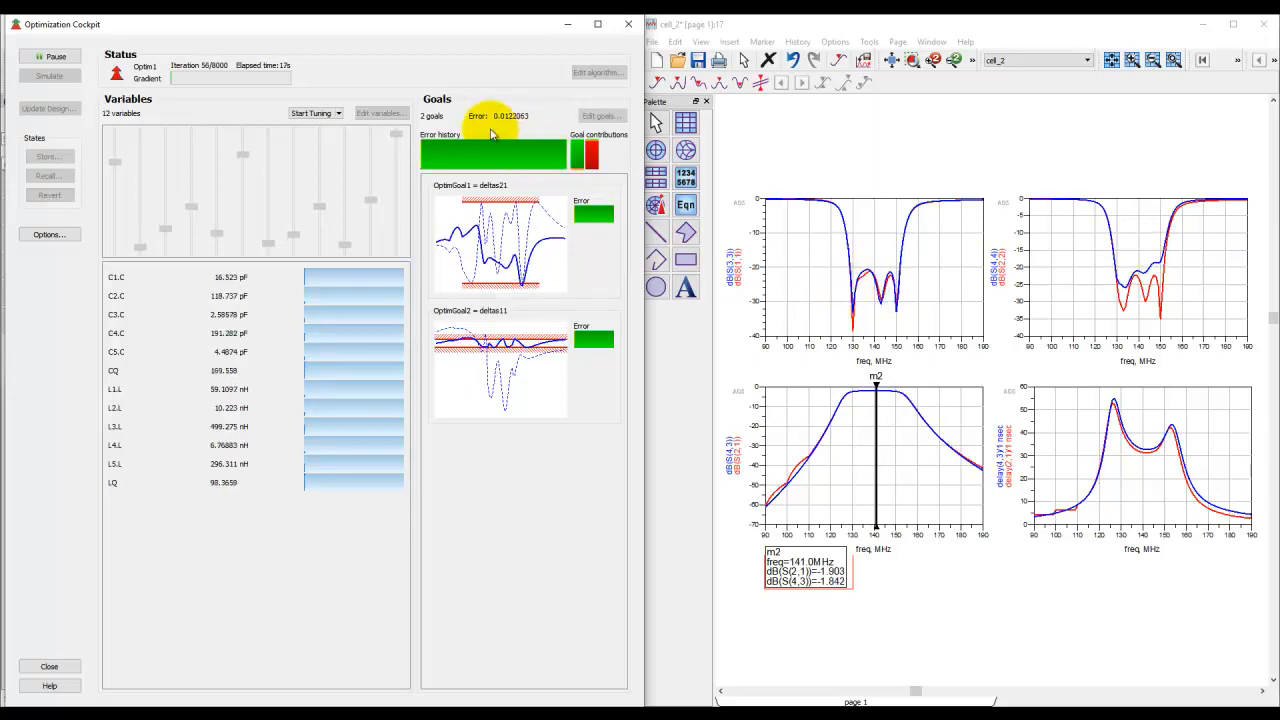
click(49, 56)
click(50, 667)
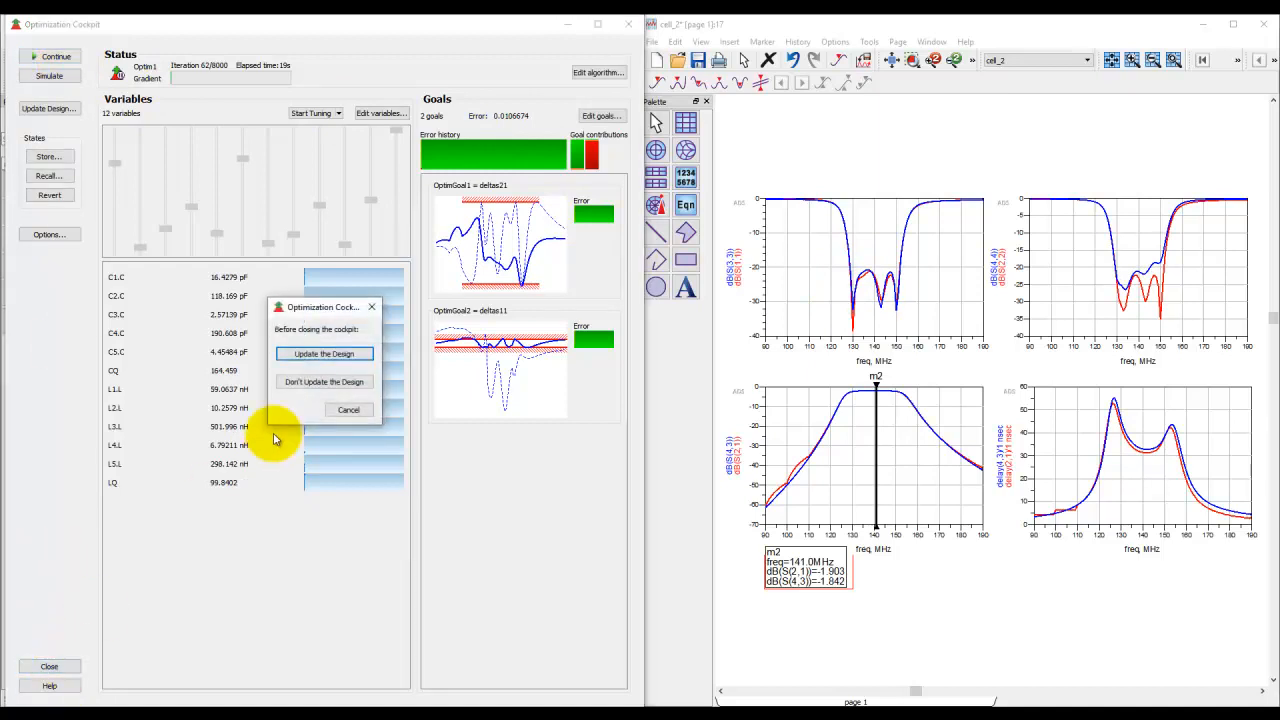
click(298, 355)
click(334, 400)
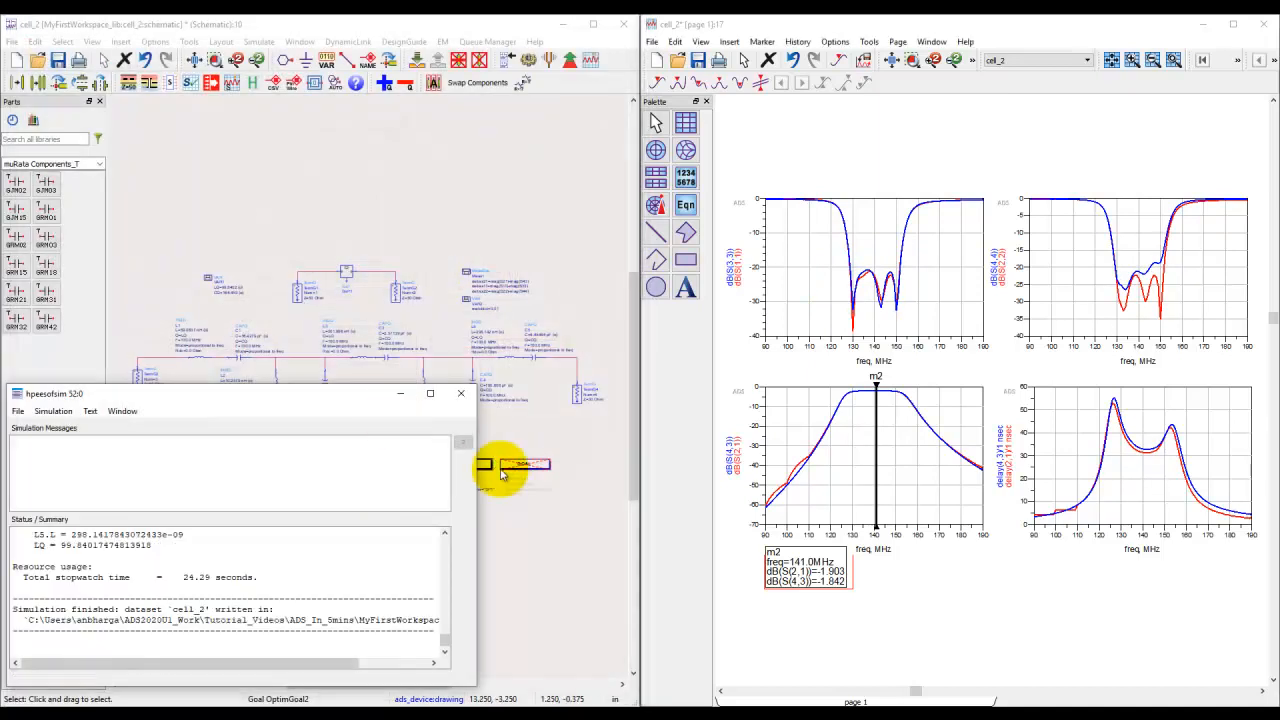
Step: Reactivate the OptimGoal3 goal for deltas22 so that all three optimization goals are enabled
click(528, 528)
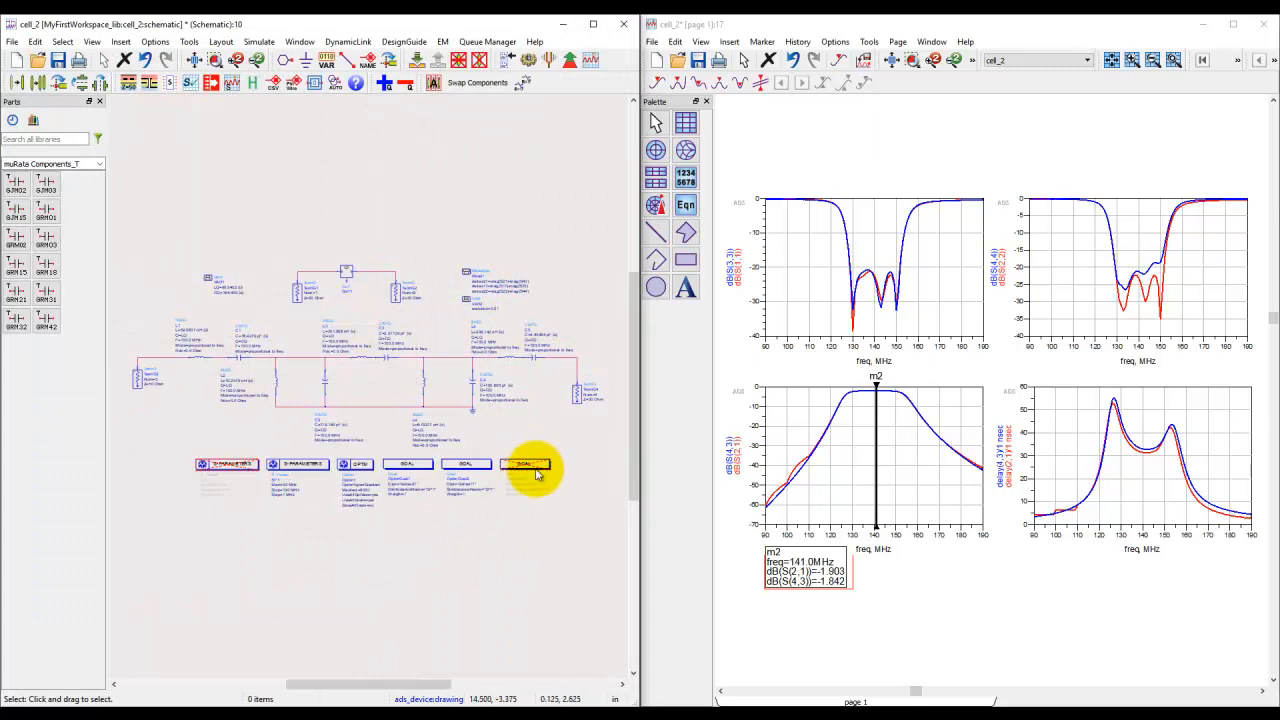
click(480, 61)
click(500, 169)
Step: Update the design from a new optimization against all three goals, paused after about 52 iterations, and re-simulate the schematic
click(567, 59)
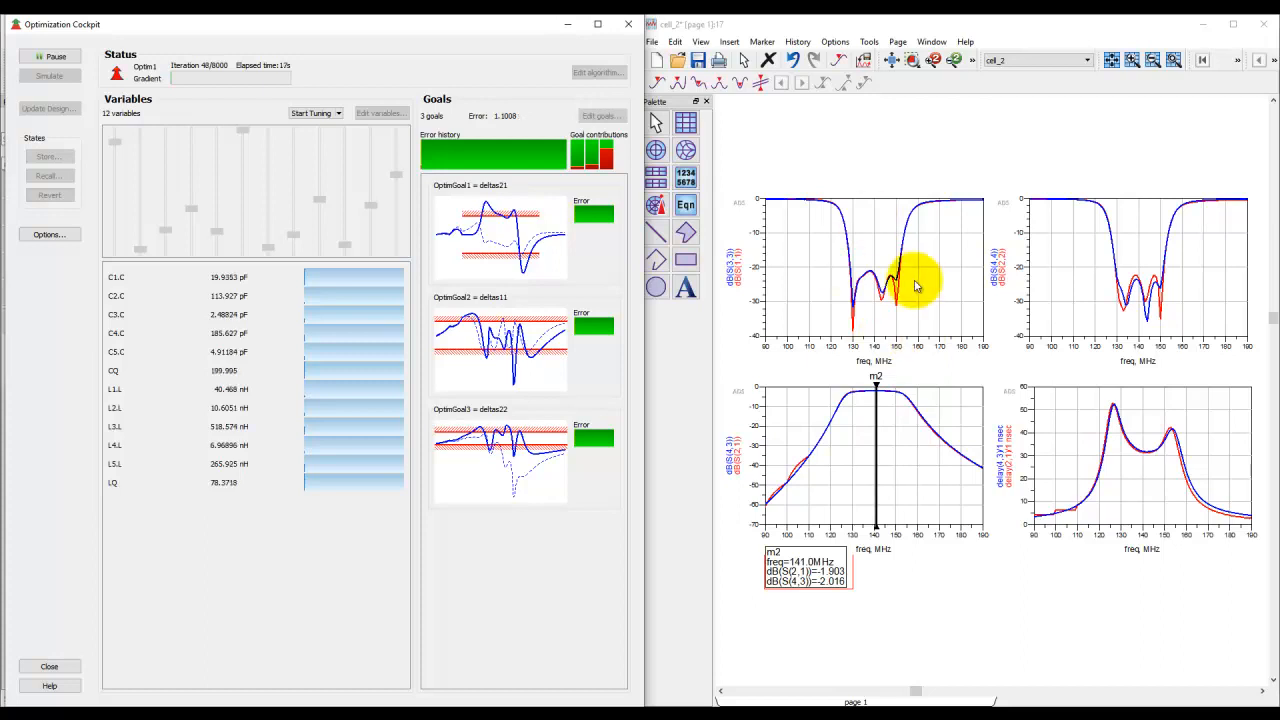
click(42, 60)
click(49, 666)
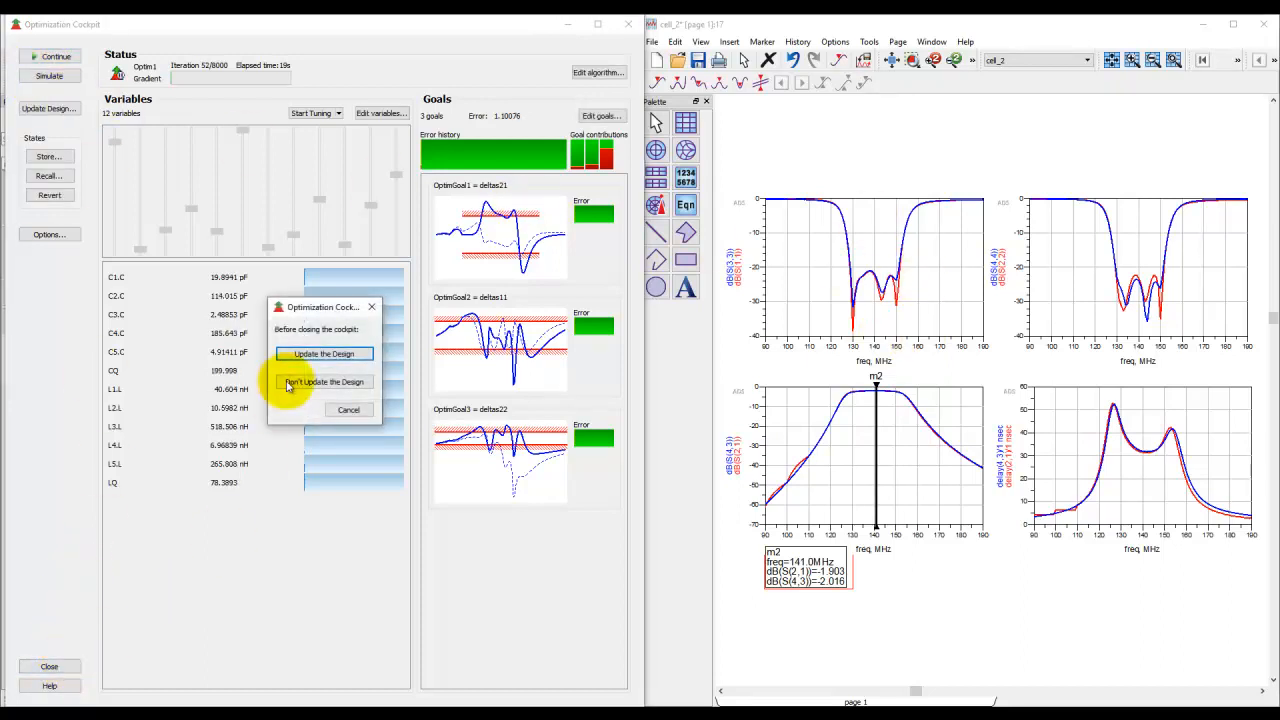
click(306, 353)
click(330, 398)
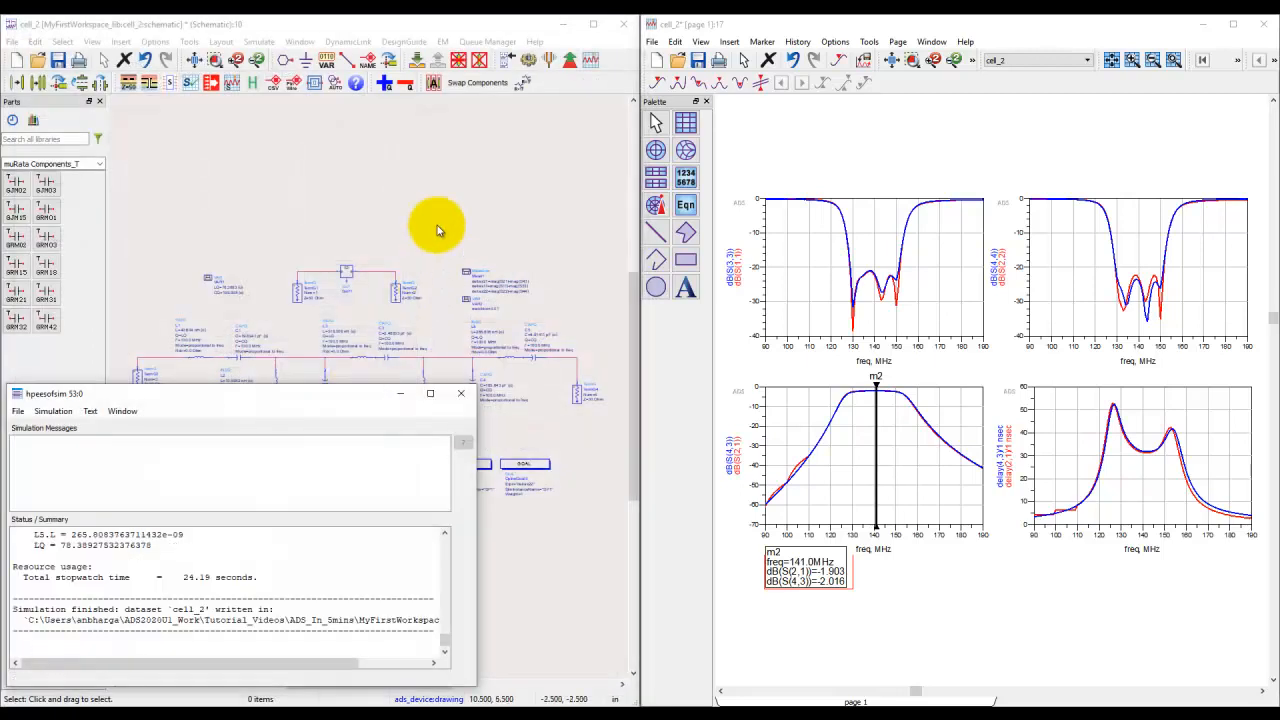
click(528, 59)
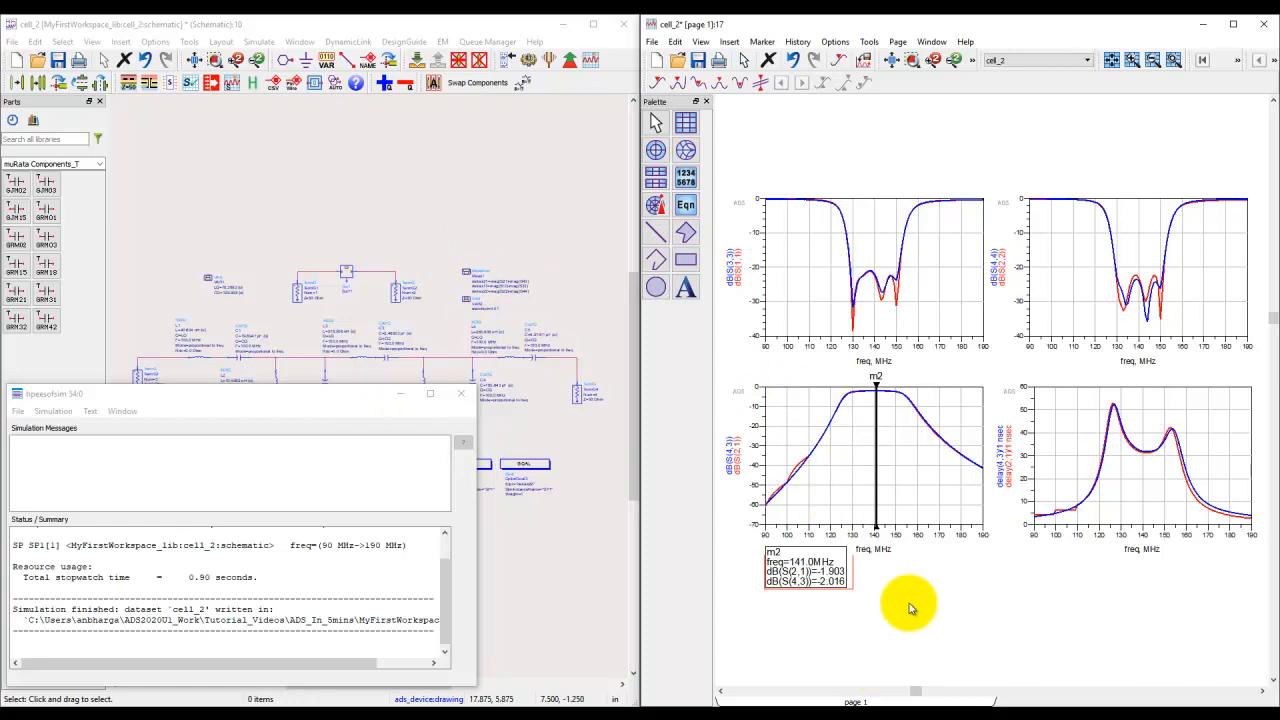
click(549, 553)
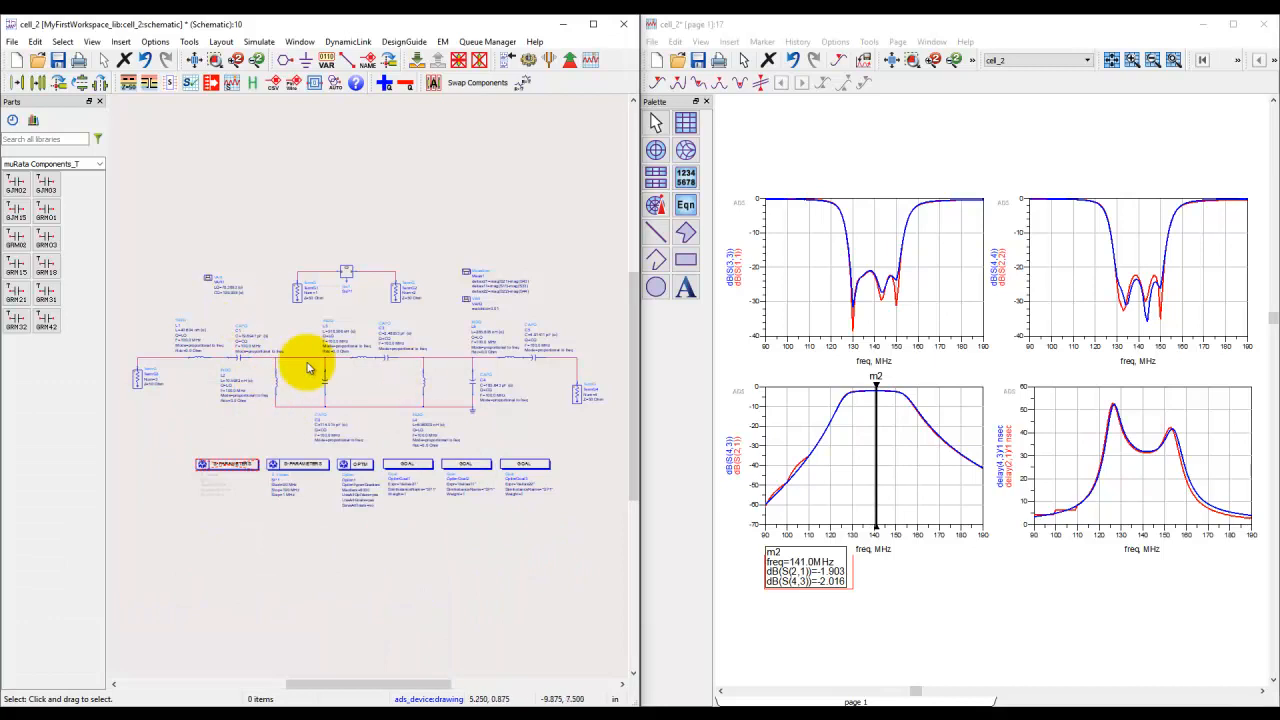